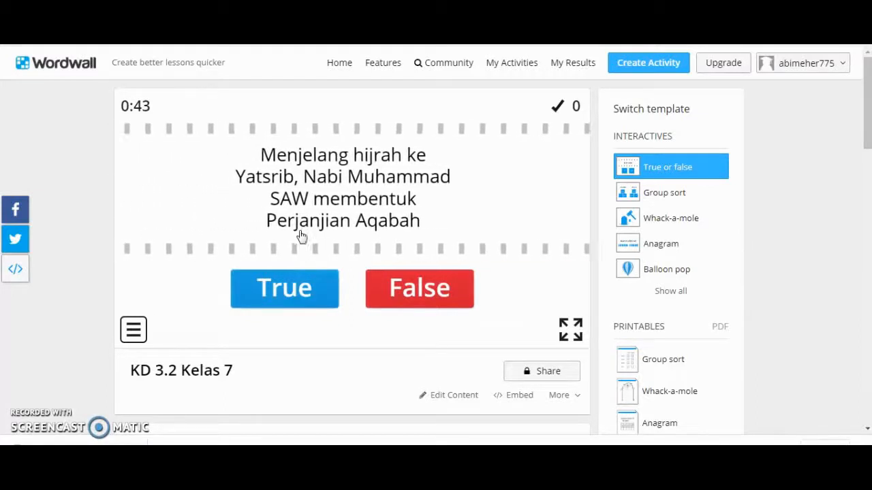
pyautogui.click(279, 155)
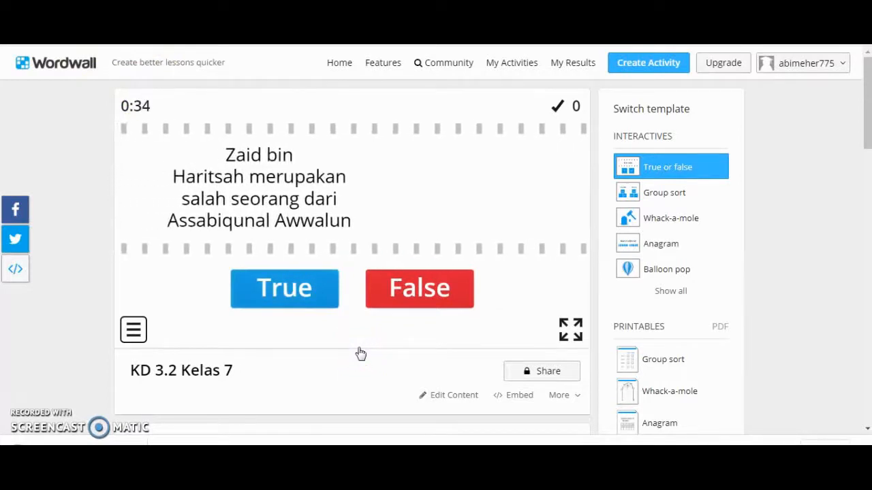
pyautogui.click(352, 370)
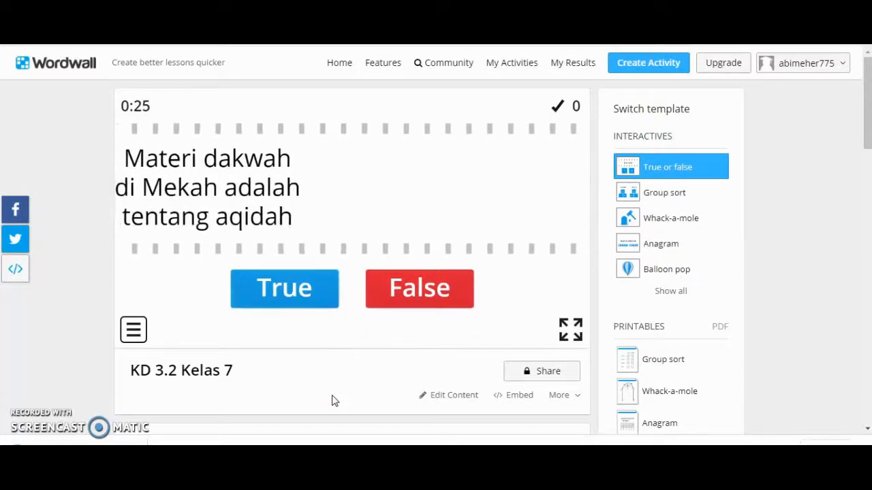
pyautogui.click(445, 395)
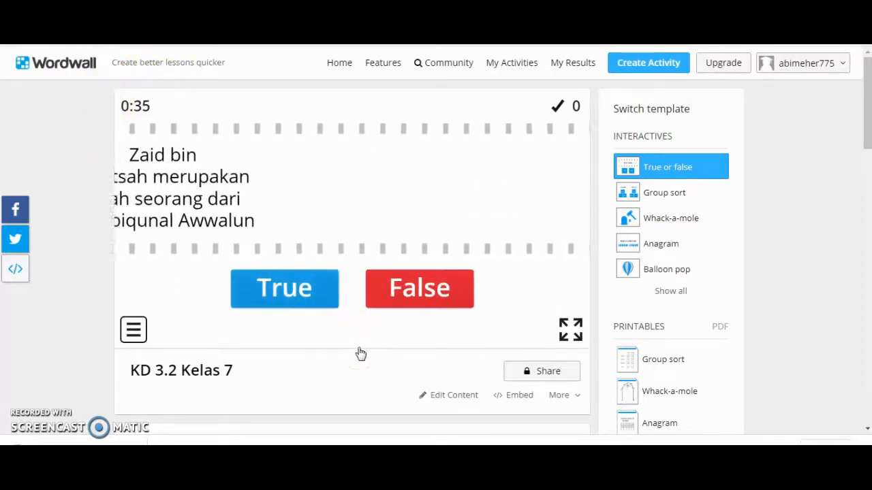
pyautogui.click(331, 396)
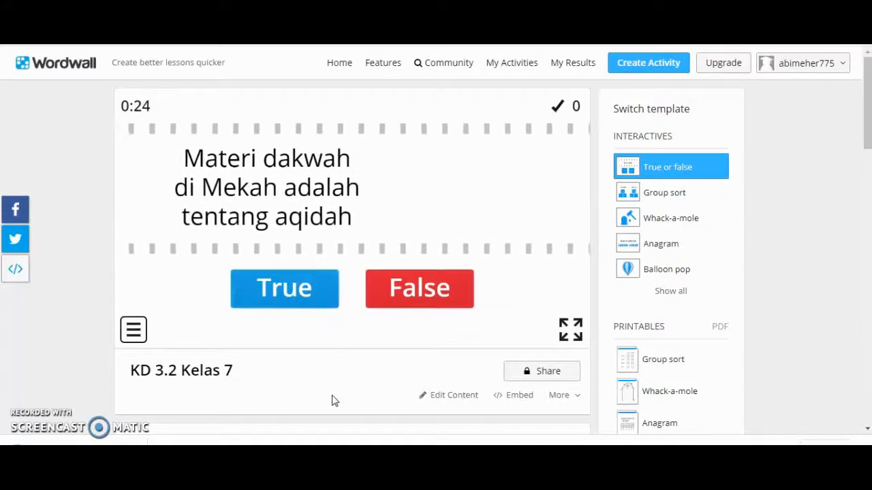
pyautogui.click(453, 396)
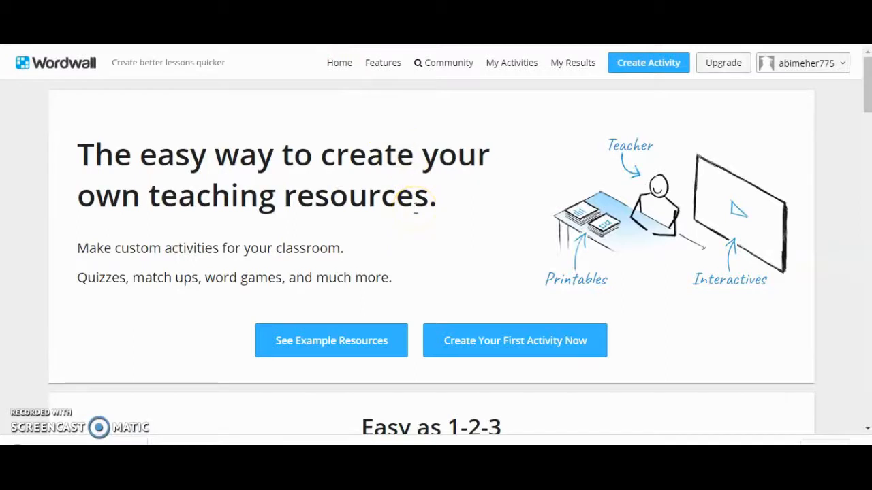
# Review the home page's introduction and its Easy as 1-2-3 guide to creating an activity.
pyautogui.scroll(-2, 415, 209)
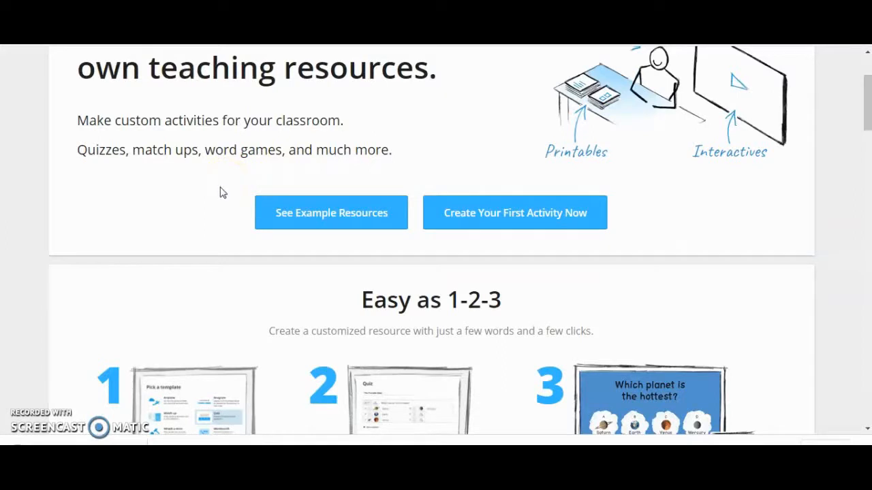
pyautogui.scroll(1, 220, 191)
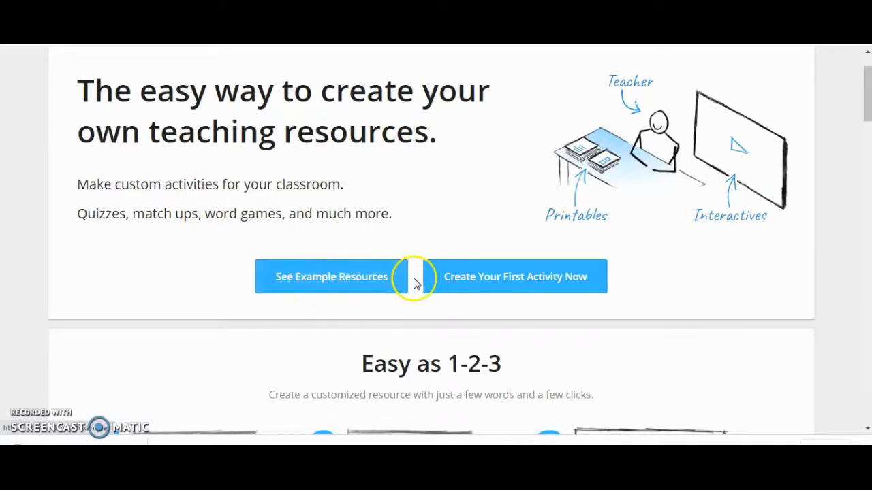
pyautogui.click(604, 286)
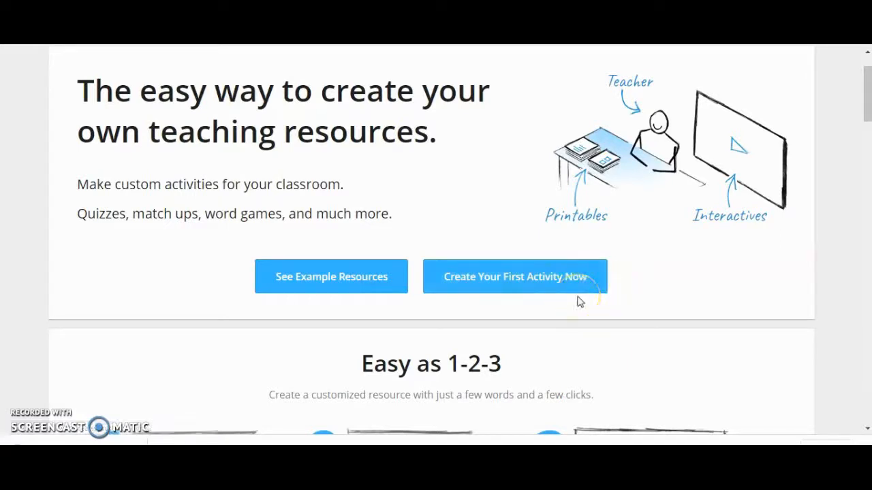
pyautogui.scroll(-2, 577, 302)
pyautogui.scroll(-2, 577, 301)
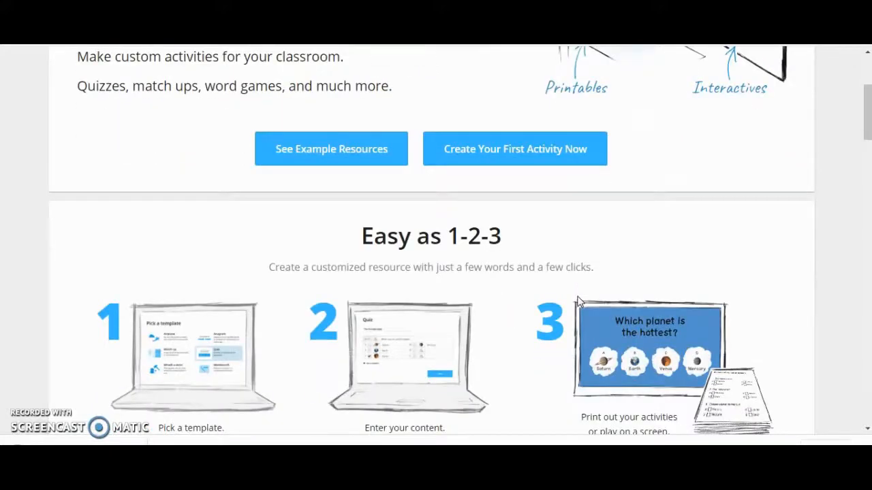
pyautogui.scroll(-2, 532, 334)
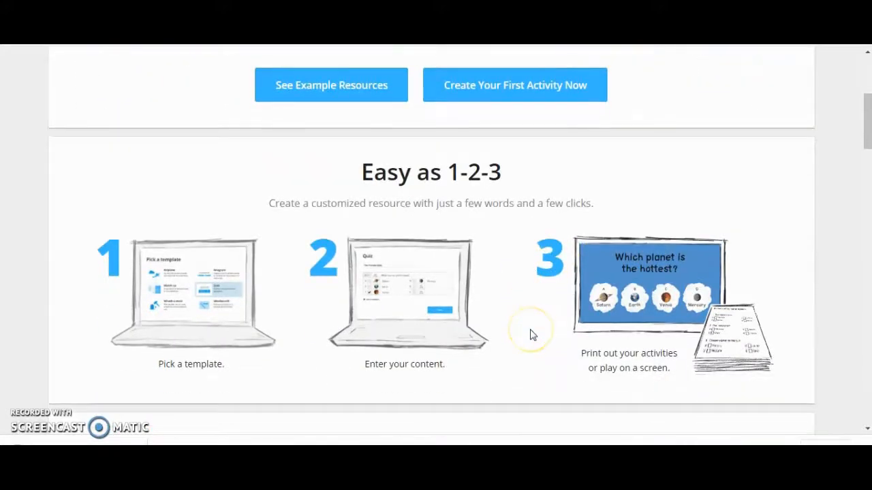
pyautogui.scroll(-2, 532, 335)
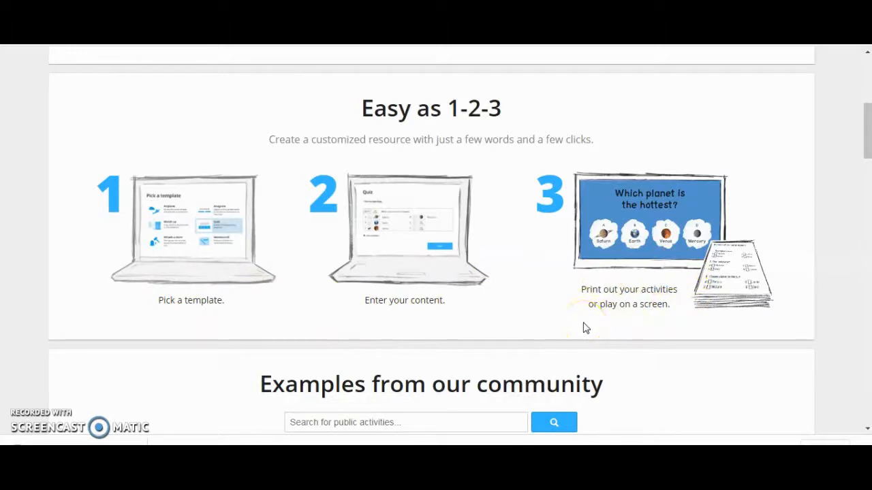
# Browse the example activities shared by the community on the home page.
pyautogui.scroll(-1, 586, 328)
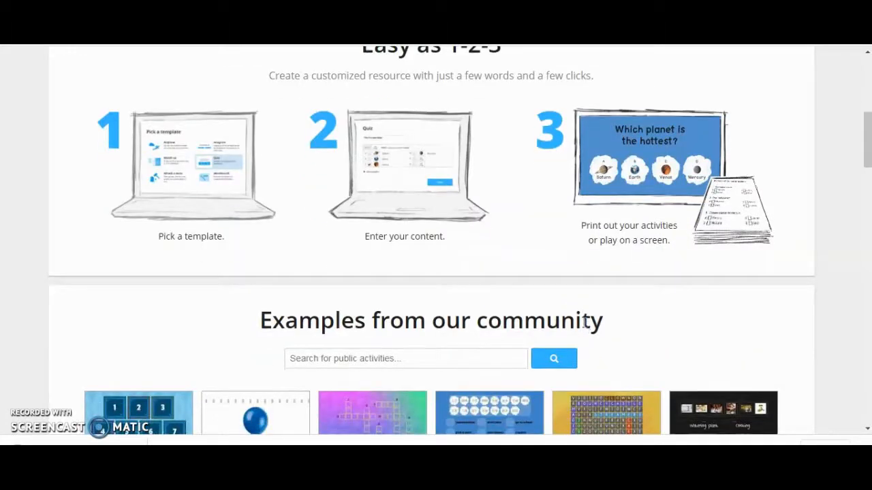
pyautogui.scroll(-2, 585, 323)
pyautogui.scroll(-1, 586, 329)
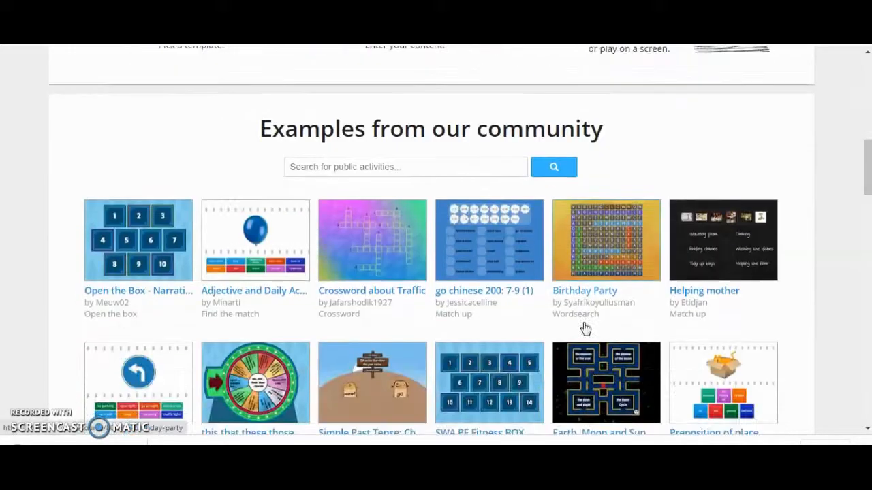
pyautogui.scroll(-1, 586, 328)
pyautogui.scroll(-1, 585, 327)
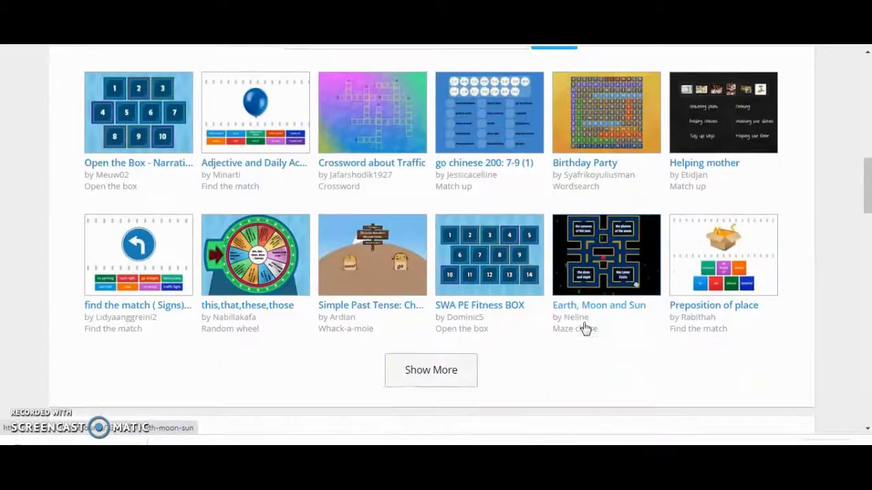
pyautogui.click(392, 377)
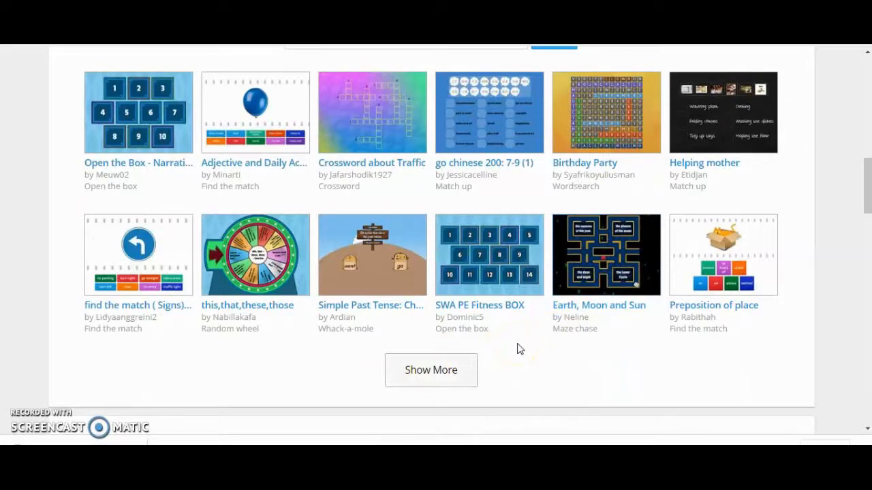
pyautogui.scroll(2, 518, 349)
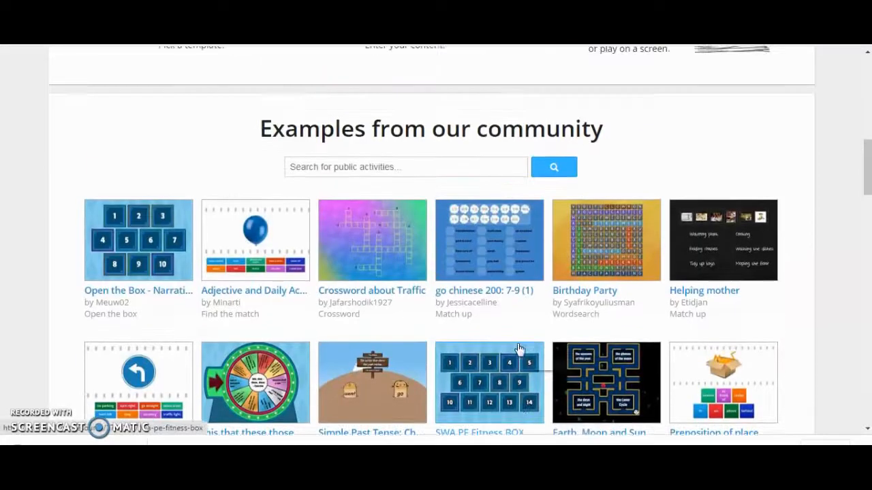
# Open the Features page and read its sections on interactives and printables, creating using templates, and switching template.
pyautogui.scroll(8, 518, 349)
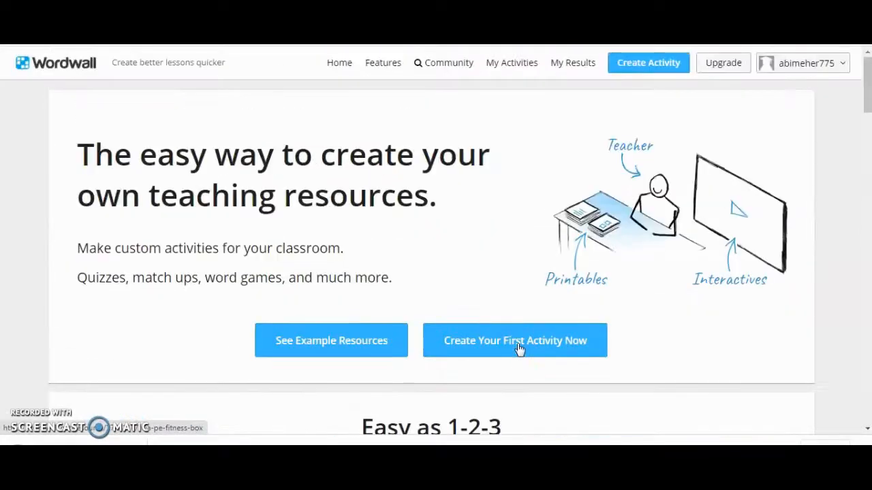
pyautogui.click(373, 68)
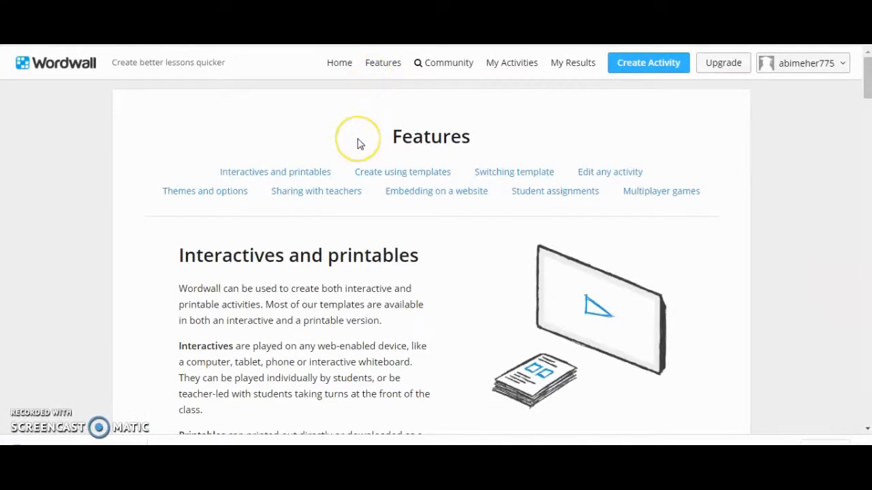
pyautogui.scroll(-1, 360, 144)
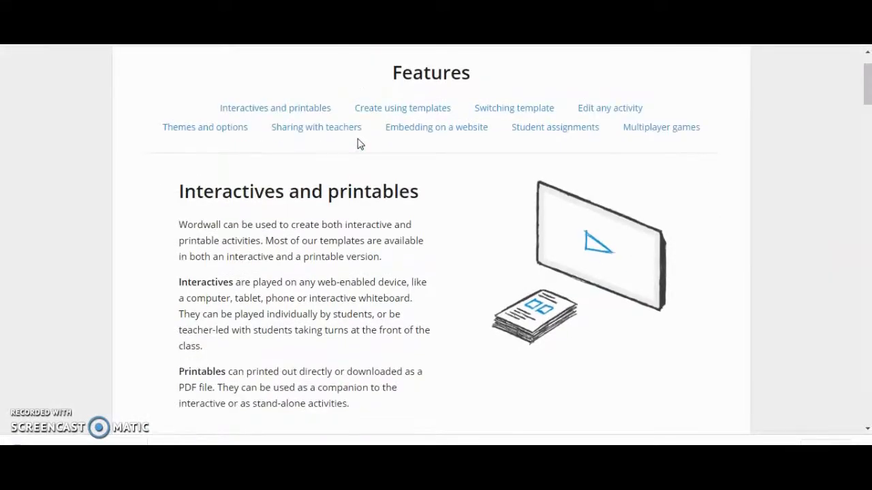
pyautogui.scroll(-1, 361, 143)
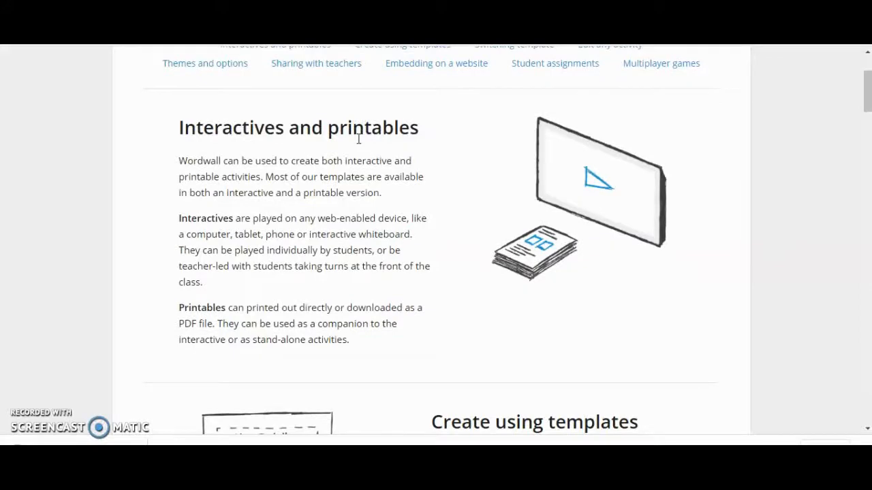
pyautogui.scroll(-1, 358, 140)
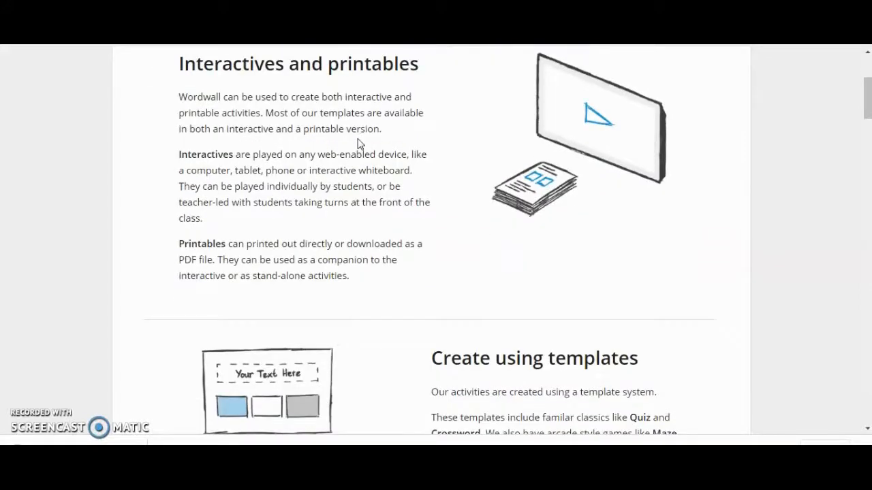
pyautogui.scroll(-2, 359, 141)
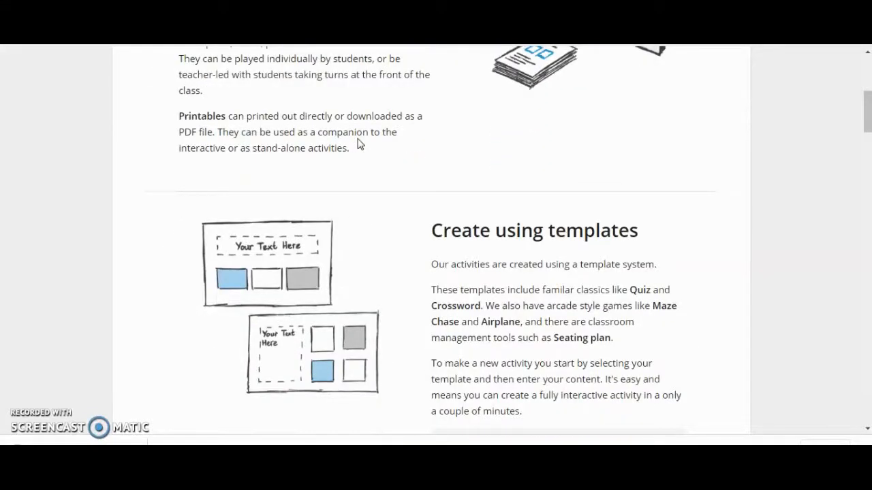
pyautogui.scroll(-1, 358, 144)
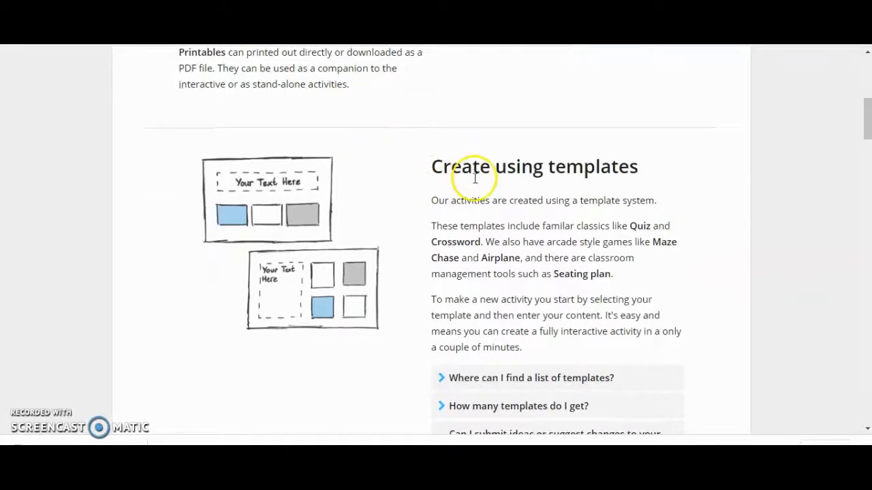
pyautogui.scroll(-3, 429, 269)
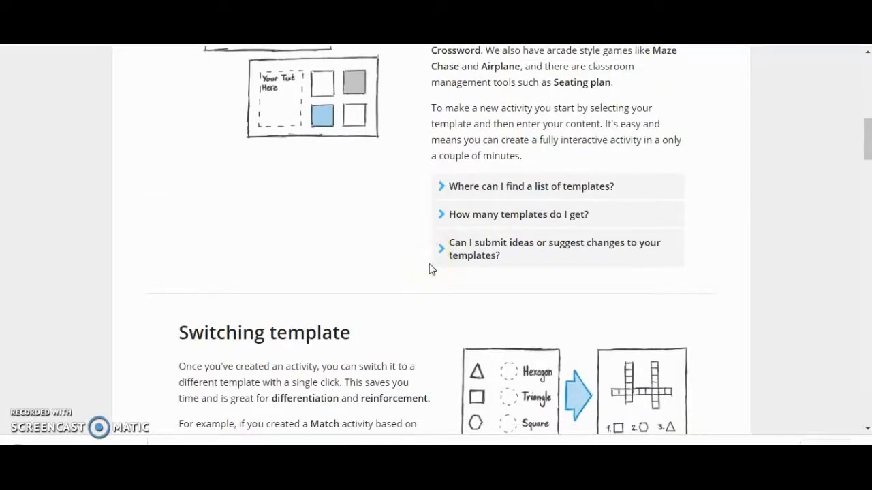
pyautogui.scroll(-2, 429, 269)
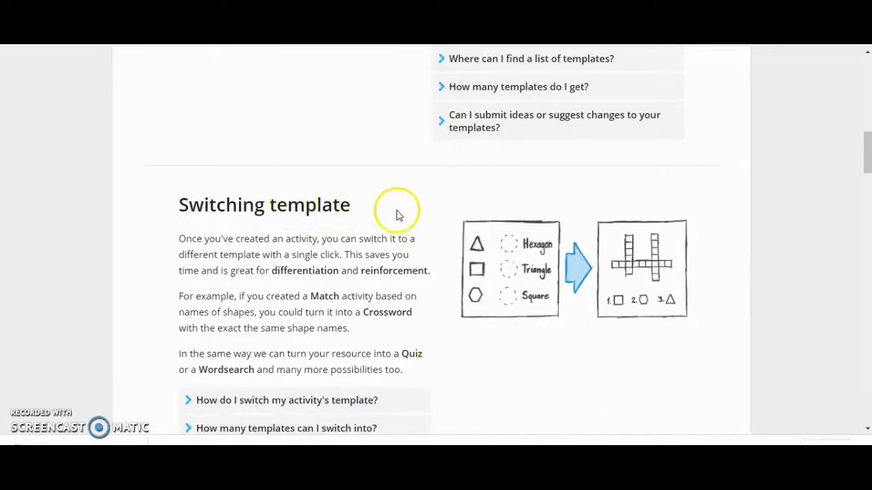
pyautogui.scroll(-2, 443, 286)
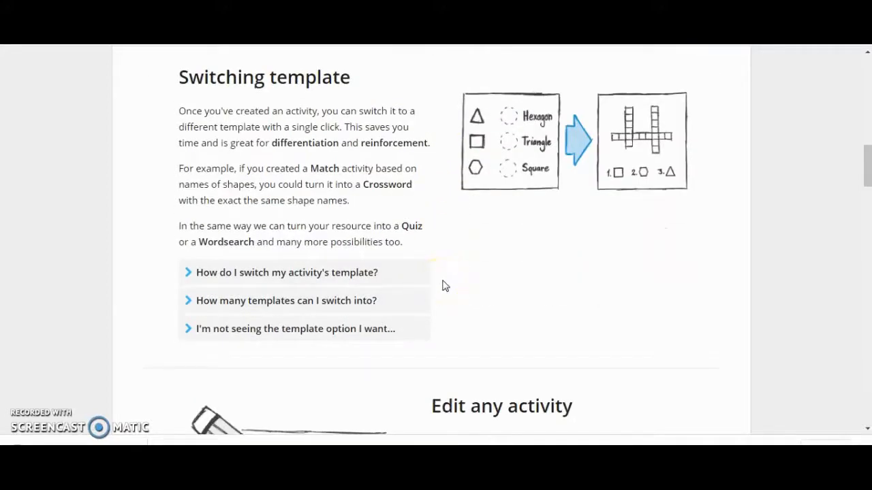
# Read the Features sections on editing any activity, themes and options, and student assignments.
pyautogui.scroll(-3, 443, 286)
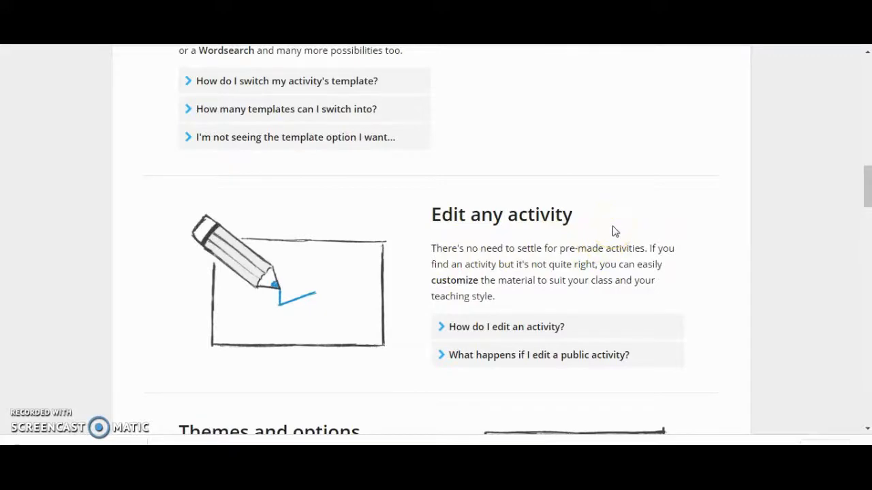
pyautogui.scroll(-2, 615, 232)
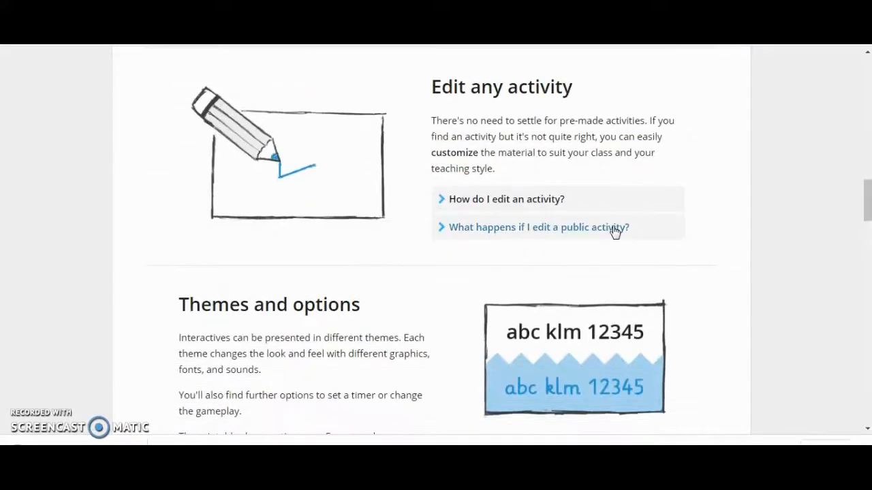
pyautogui.scroll(-2, 615, 231)
pyautogui.scroll(-3, 615, 231)
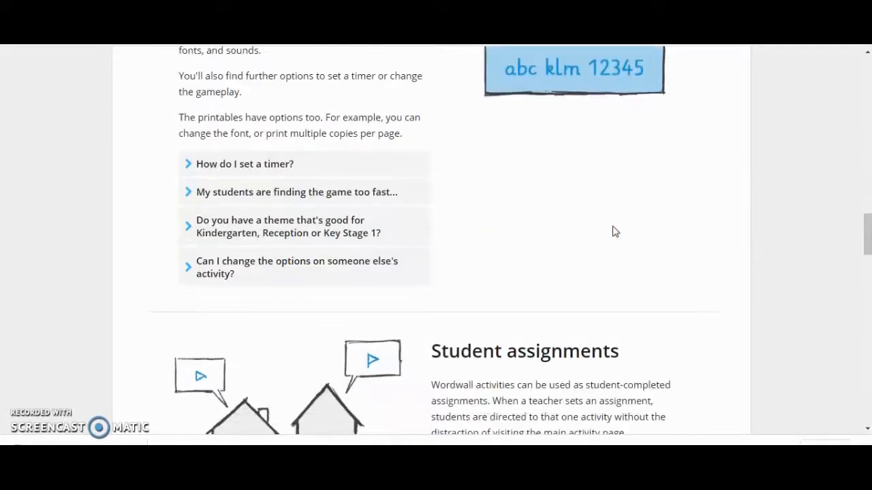
pyautogui.scroll(-2, 613, 231)
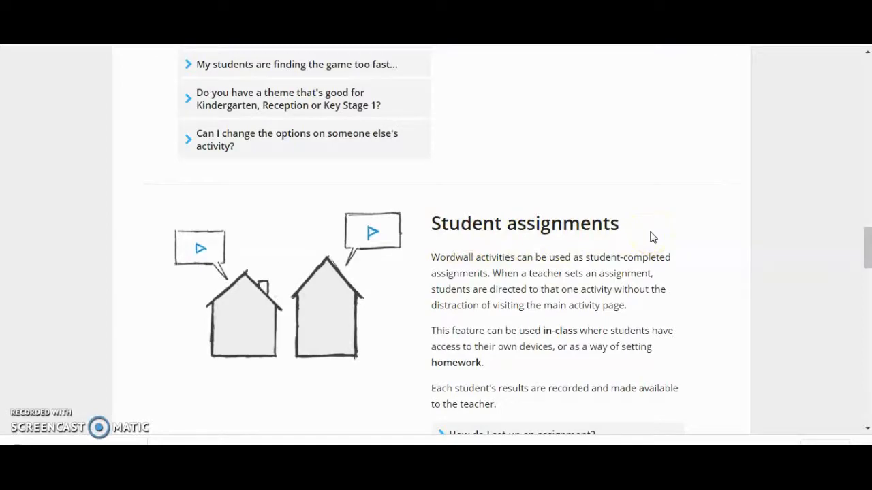
# Read the remaining Features sections on sharing with teachers, embedding on a website, and multiplayer games.
pyautogui.scroll(-5, 651, 236)
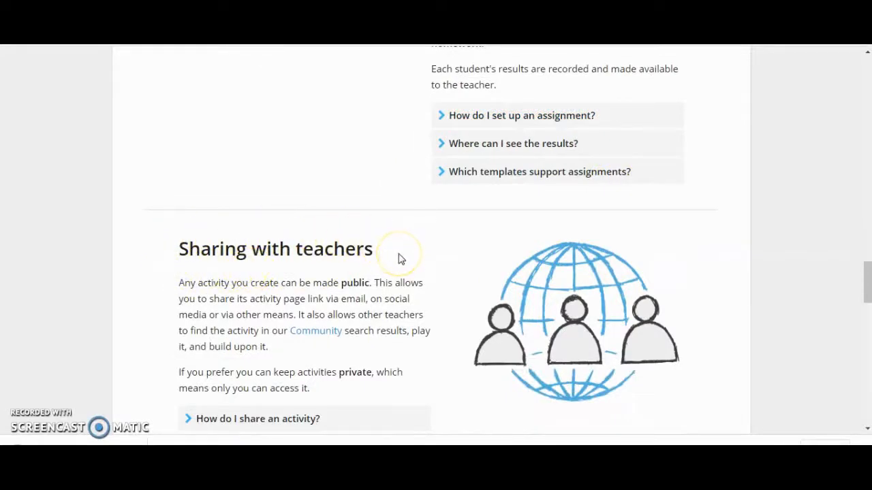
pyautogui.scroll(-3, 398, 259)
pyautogui.scroll(-3, 400, 260)
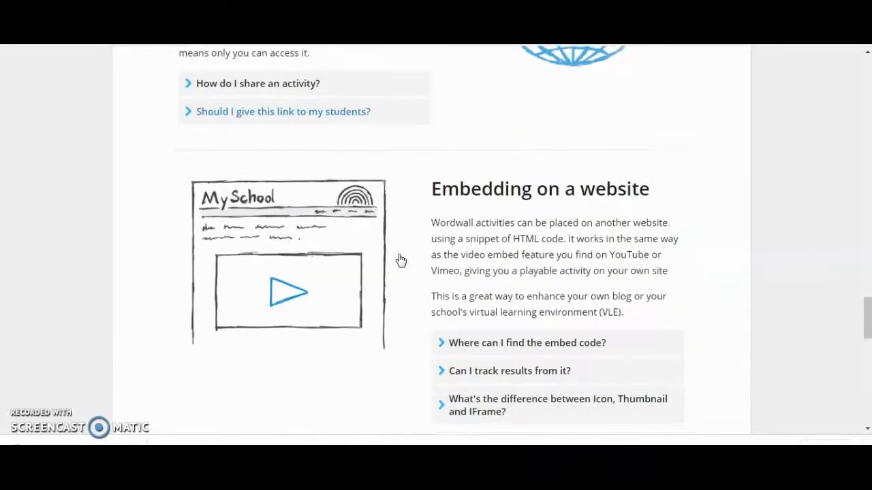
pyautogui.scroll(-3, 401, 260)
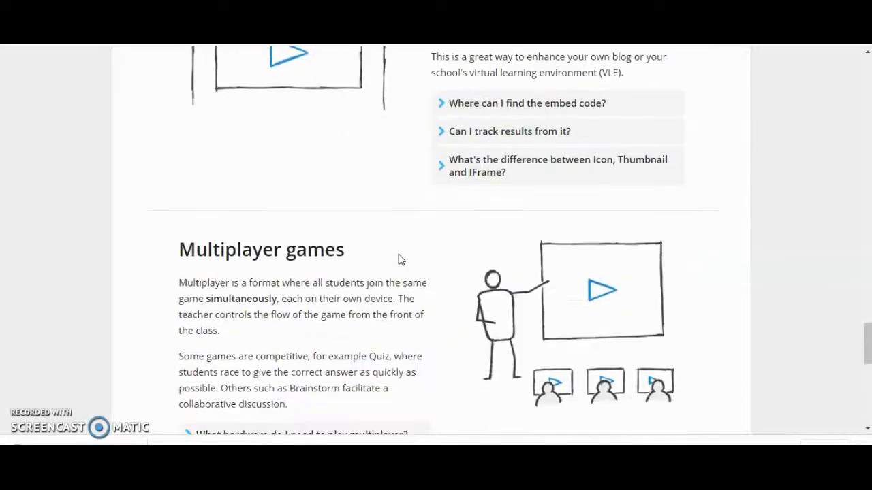
pyautogui.scroll(-1, 400, 256)
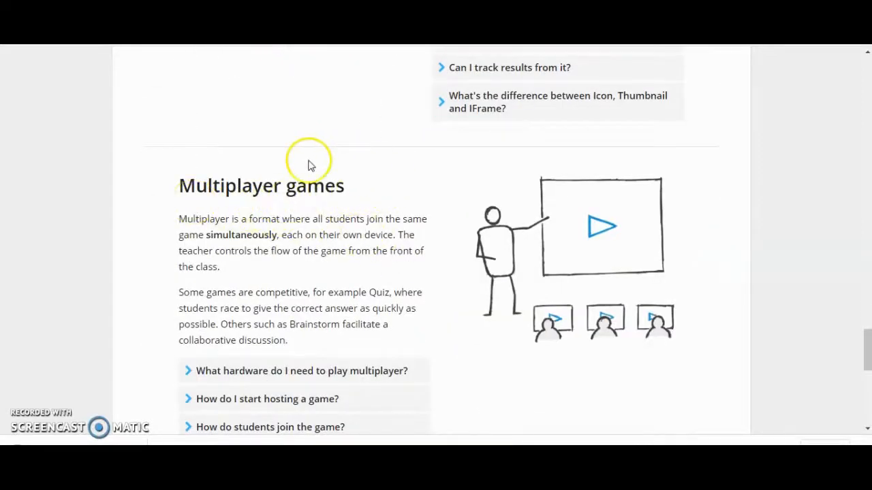
pyautogui.scroll(-4, 449, 228)
pyautogui.scroll(-1, 455, 232)
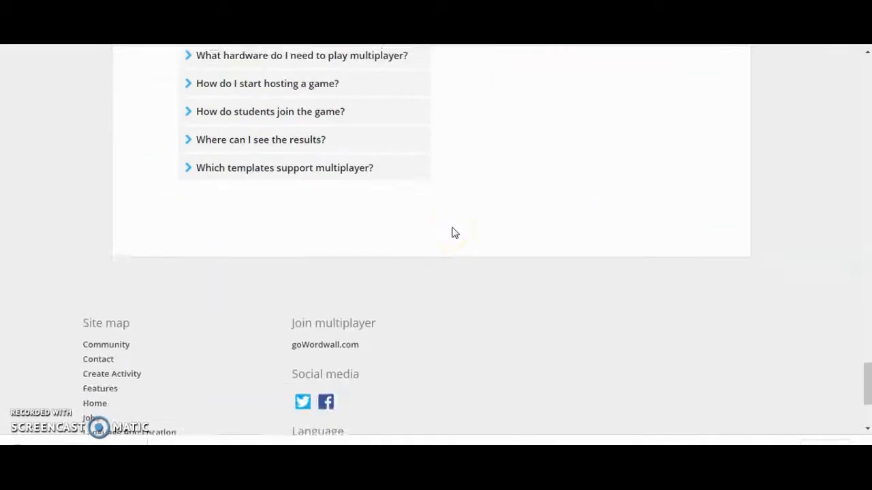
# Return to the beginning of the Features page and open the My Activities page.
pyautogui.scroll(9, 454, 232)
pyautogui.scroll(10, 454, 233)
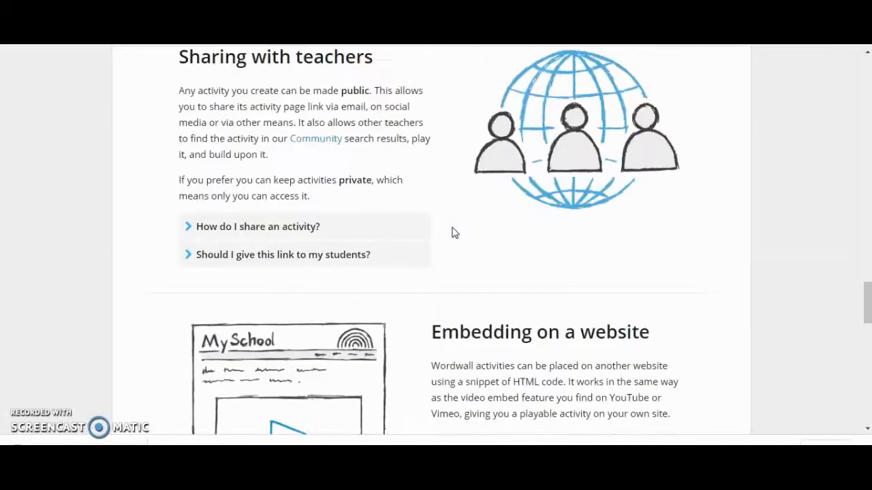
pyautogui.scroll(18, 454, 233)
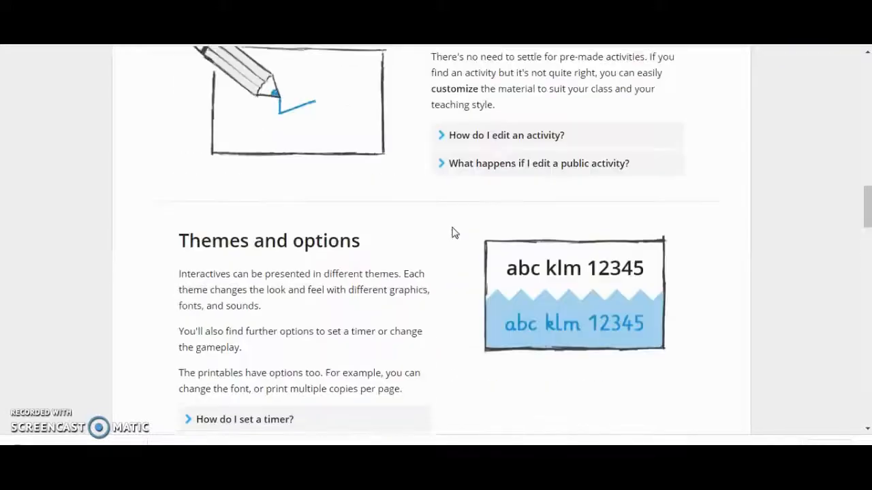
pyautogui.scroll(5, 454, 232)
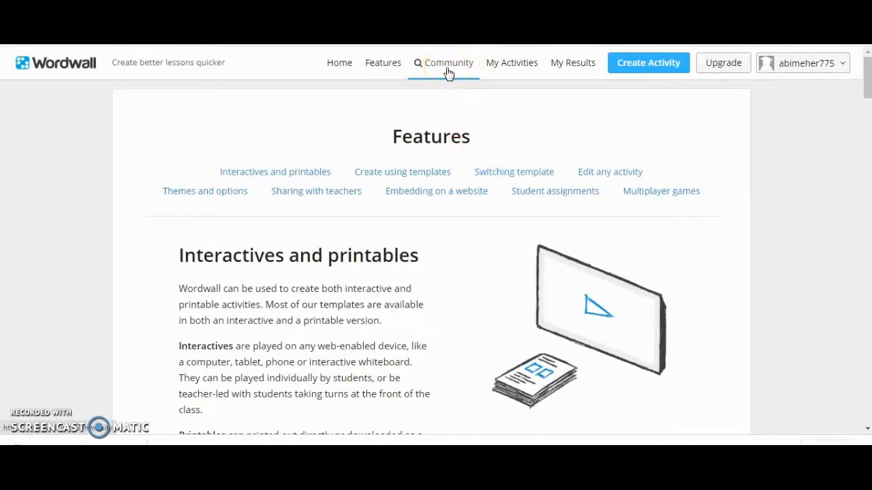
pyautogui.click(506, 64)
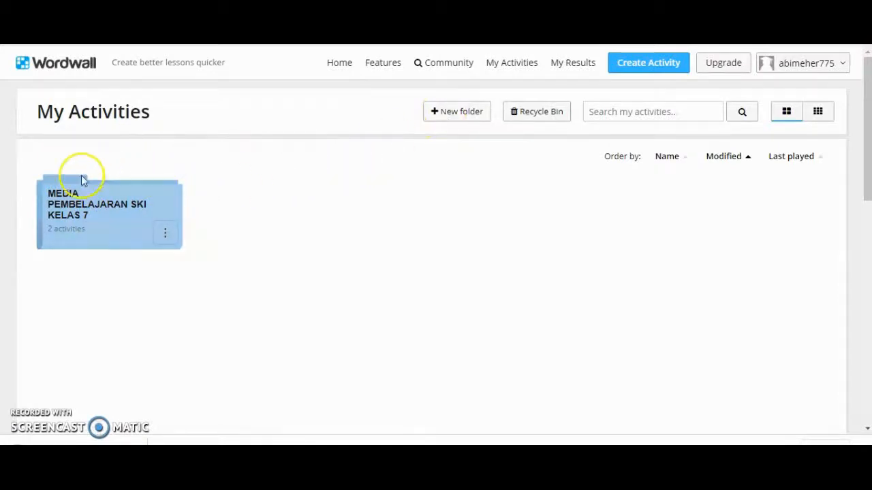
# Open the MEDIA PEMBELAJARAN SKI KELAS 7 folder and delete the MEDIA PEMBELAJARAN SKI KELAS 8 folder inside it.
pyautogui.click(97, 224)
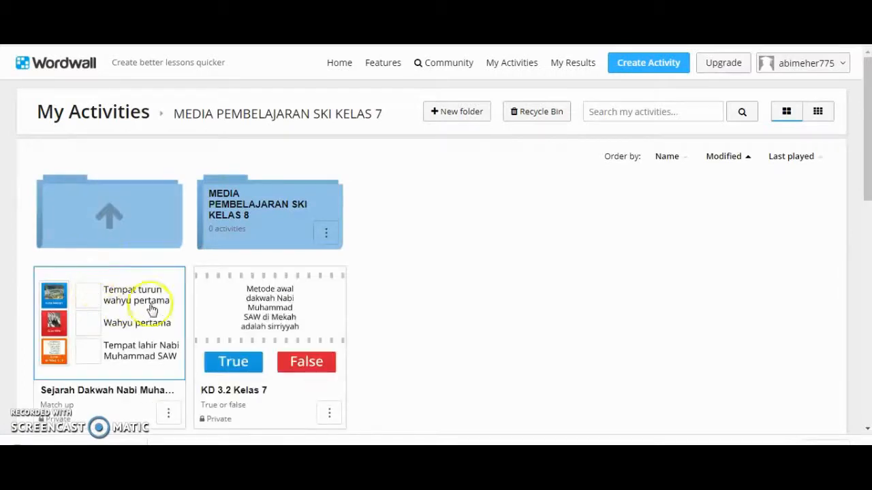
pyautogui.click(325, 235)
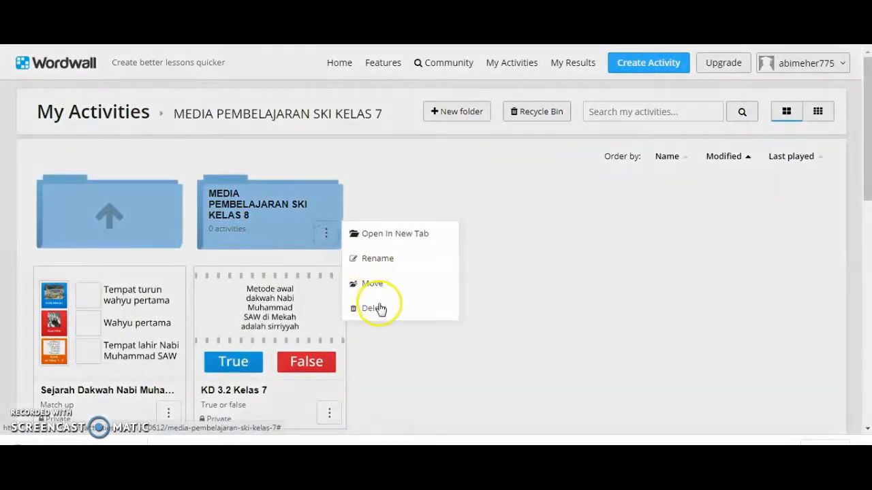
pyautogui.click(378, 309)
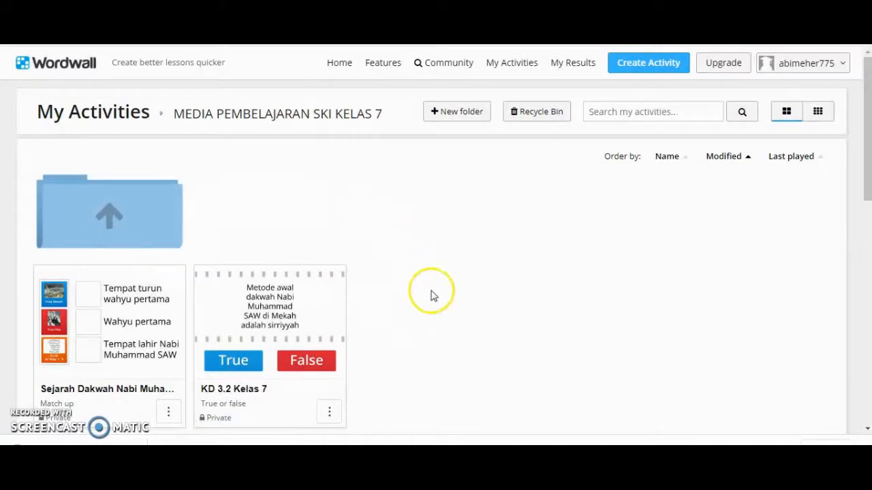
# Duplicate the Sejarah Dakwah match-up activity, and delete the resulting copy.
pyautogui.click(169, 413)
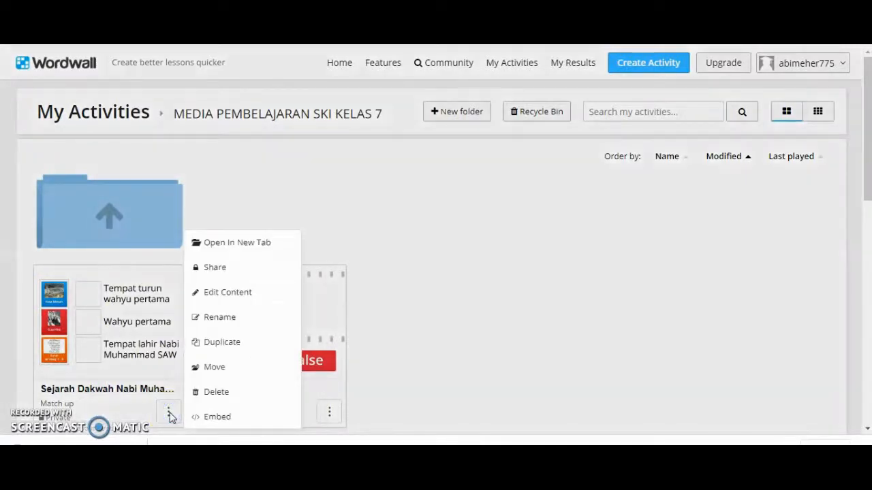
pyautogui.click(222, 344)
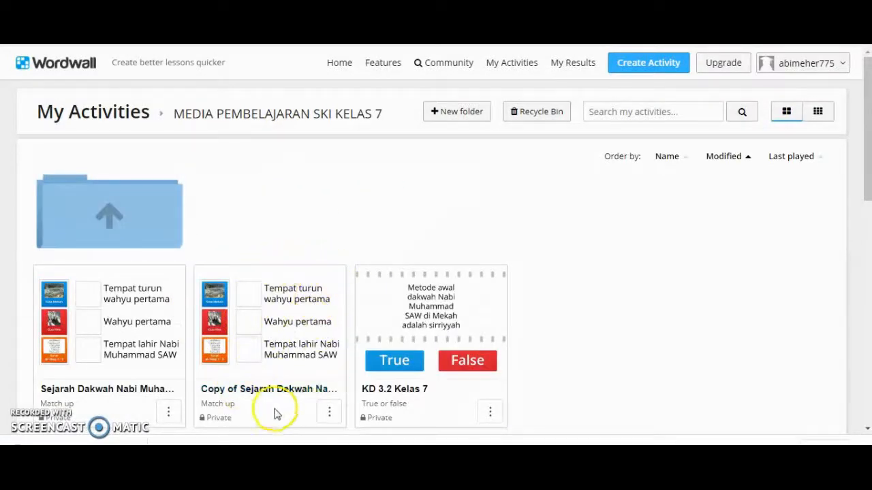
pyautogui.click(330, 414)
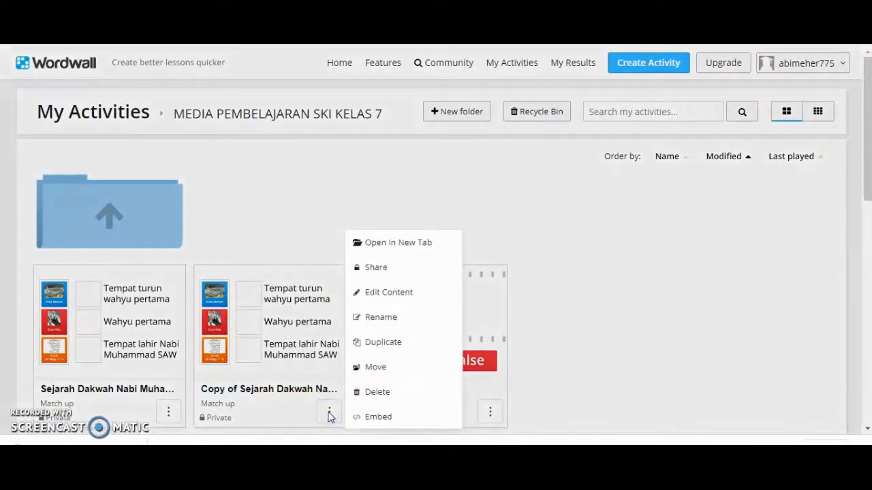
pyautogui.click(359, 393)
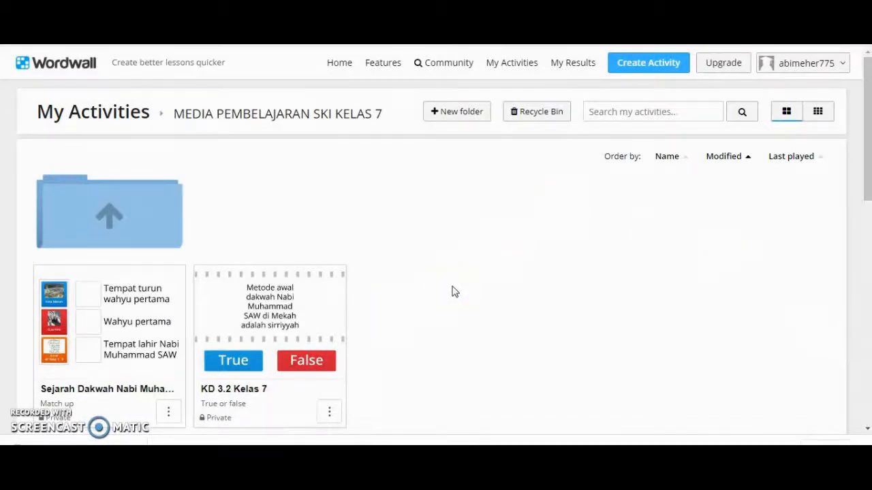
# Create a folder named MEDIA PEMBELAJARAN SKI KELAS 8 inside the current folder, and delete it again.
pyautogui.click(449, 113)
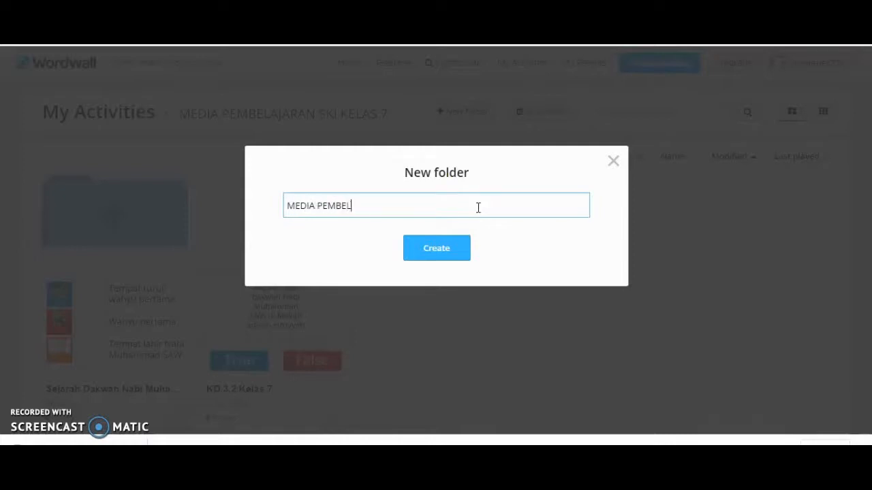
pyautogui.write('N SKI KELAS 8')
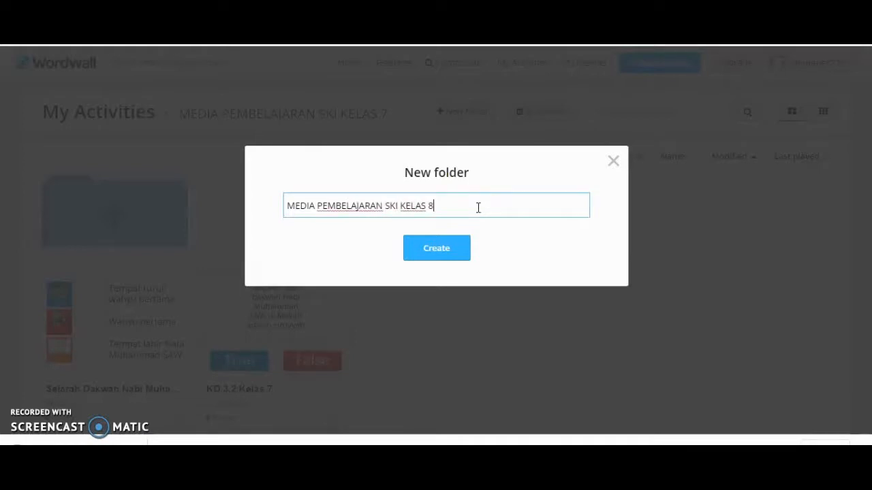
pyautogui.click(435, 246)
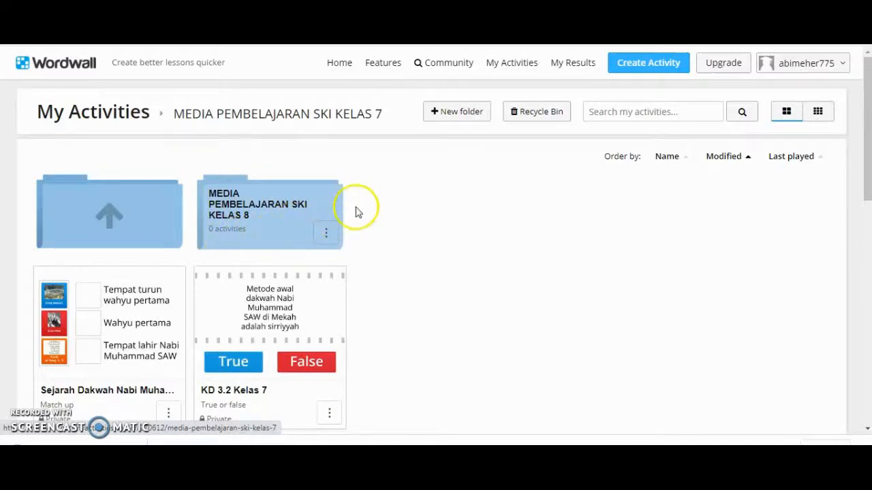
pyautogui.click(326, 234)
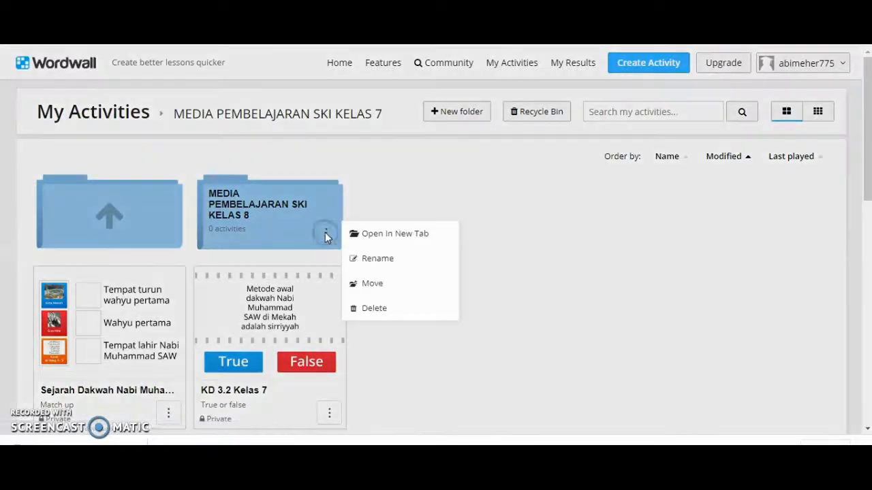
pyautogui.click(386, 311)
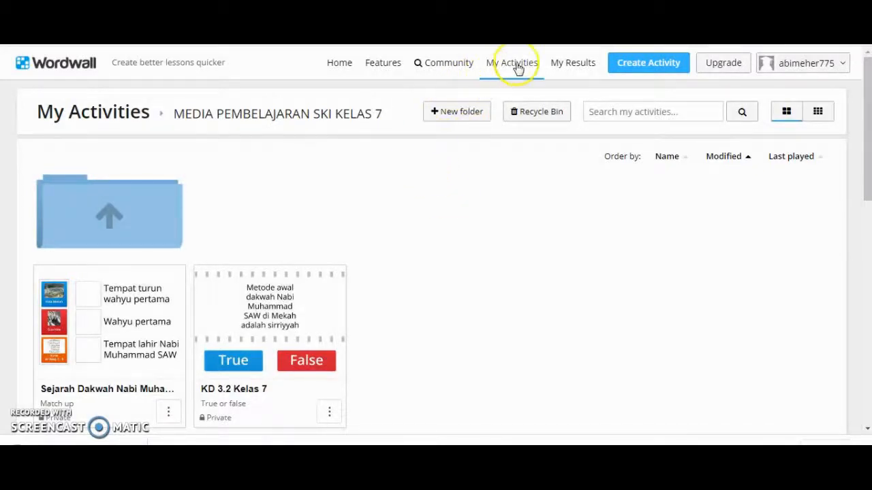
# Open My Results and delete the entry Result 5 for 'KD 3.2 Kelas 7'.
pyautogui.click(574, 64)
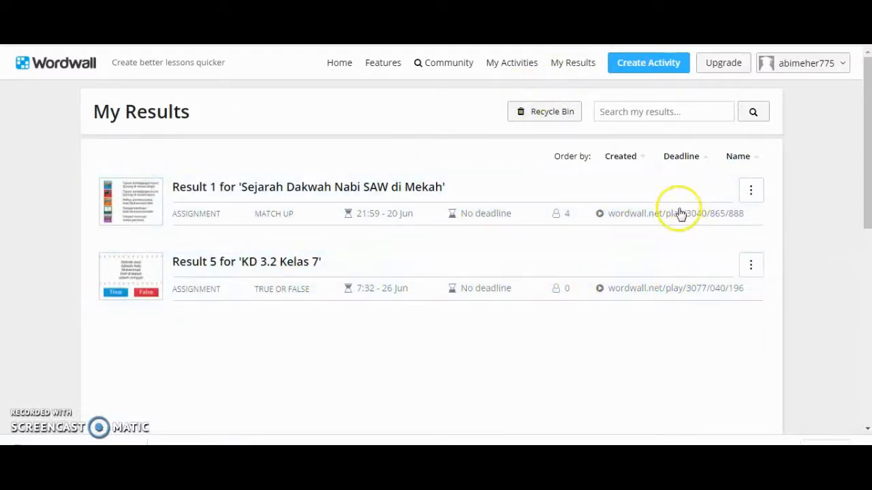
pyautogui.click(752, 267)
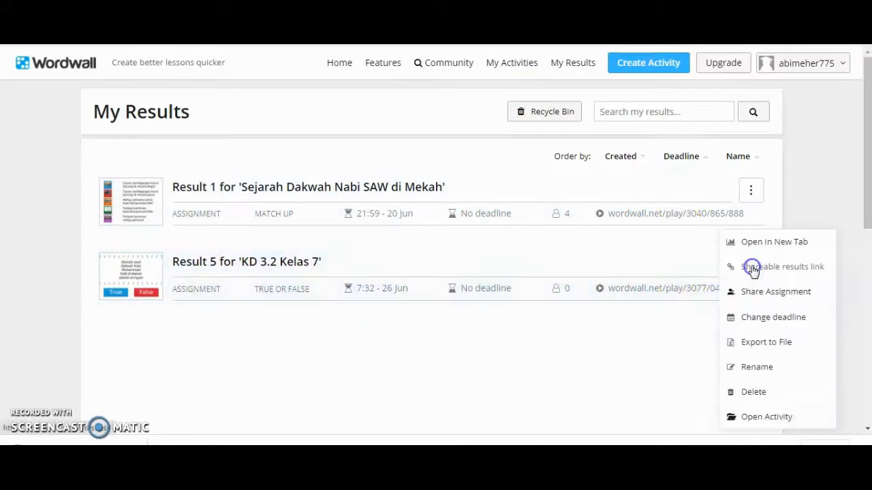
pyautogui.click(755, 391)
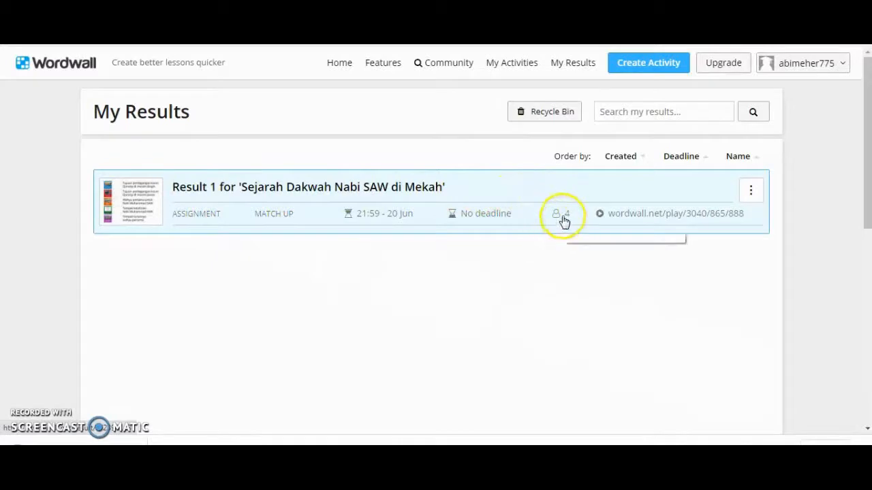
# Open Result 1 for 'Sejarah Dakwah Nabi SAW di Mekah' and examine its summary, charts, results by question and results by student.
pyautogui.moveTo(562, 225)
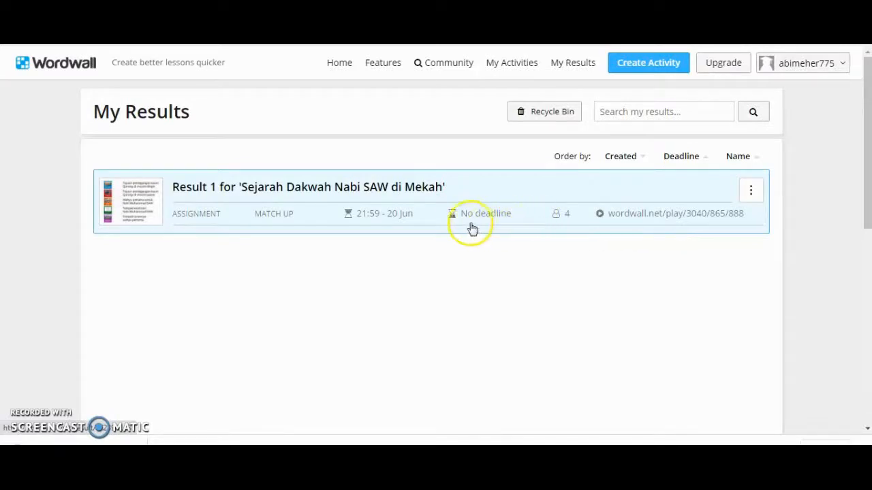
pyautogui.moveTo(455, 223)
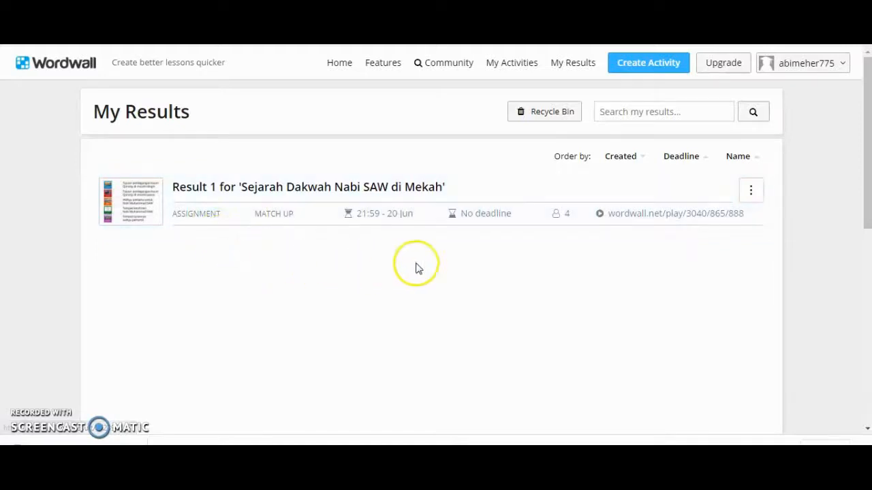
pyautogui.click(532, 214)
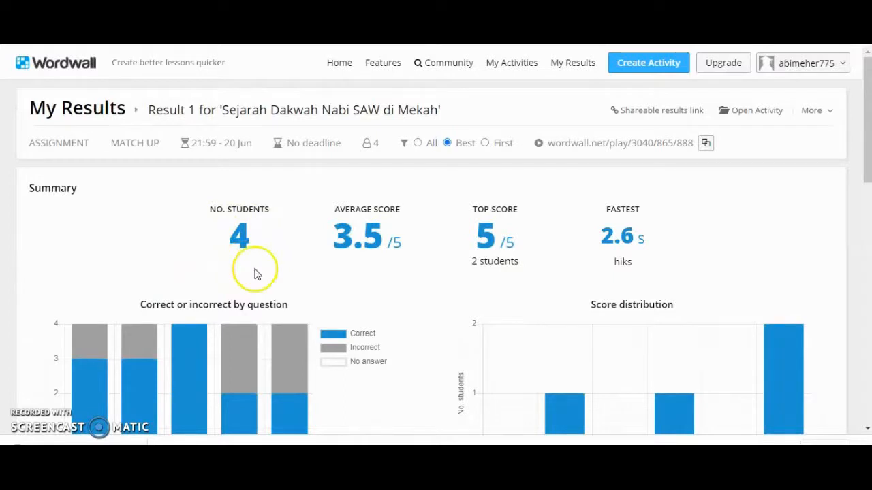
pyautogui.scroll(-2, 603, 345)
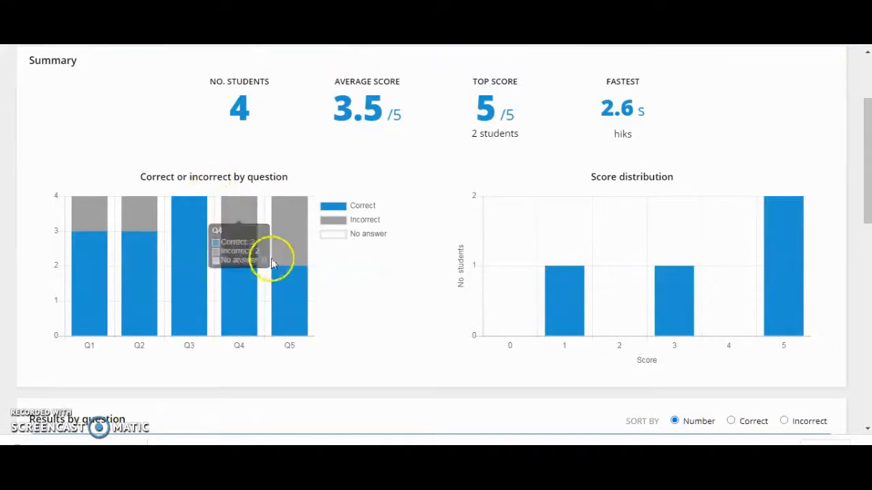
pyautogui.moveTo(179, 243)
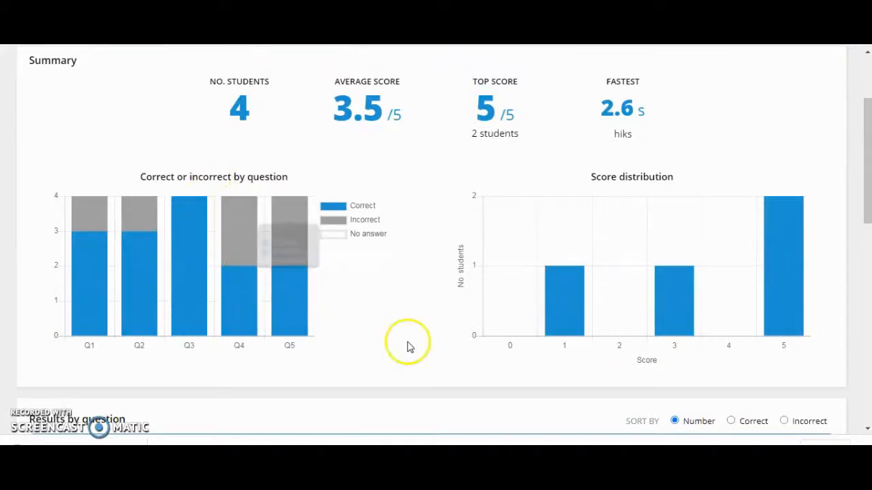
pyautogui.scroll(-2, 432, 360)
pyautogui.scroll(-1, 435, 361)
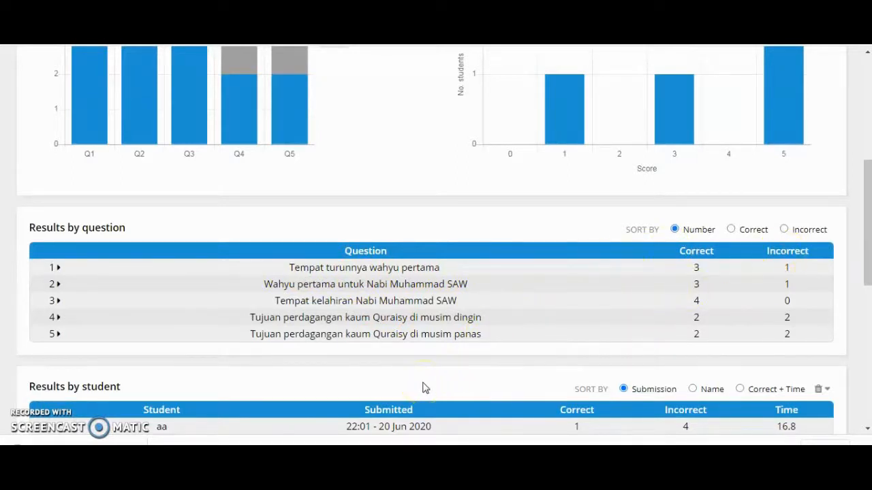
pyautogui.scroll(-1, 422, 386)
pyautogui.scroll(-1, 423, 387)
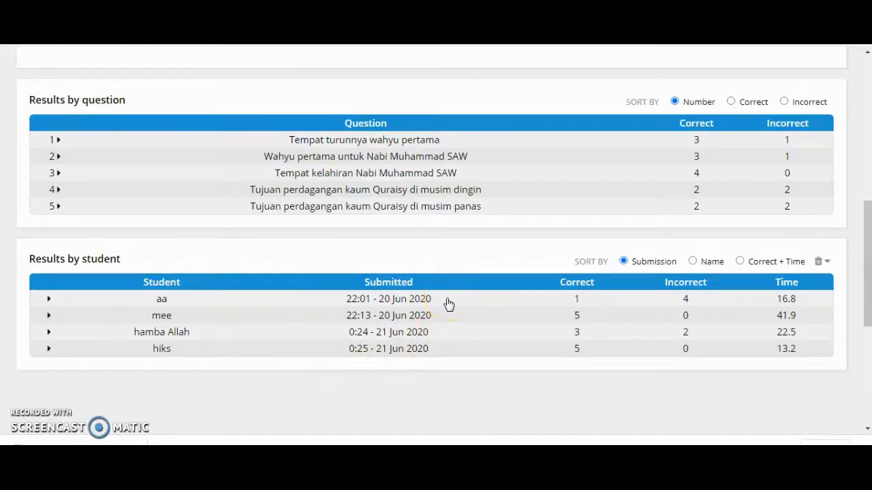
# Go over the summary, charts and both results tables once more, and open the Create Activity page.
pyautogui.scroll(3, 447, 300)
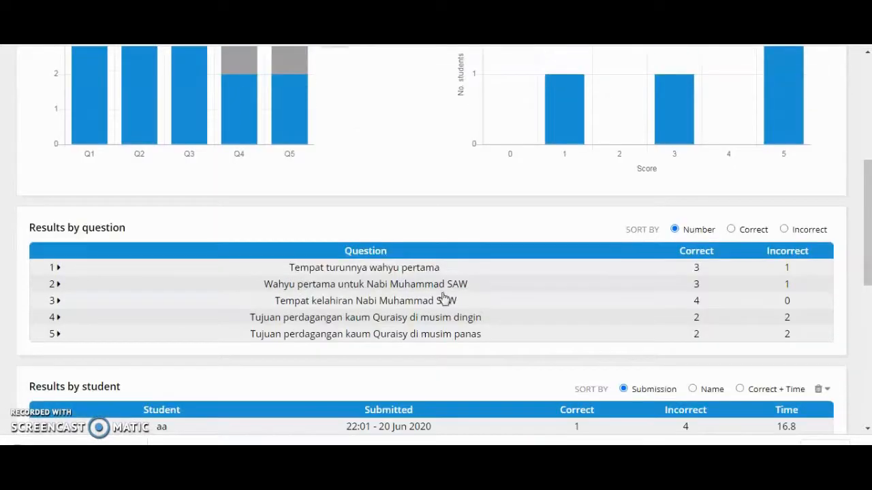
pyautogui.scroll(2, 442, 298)
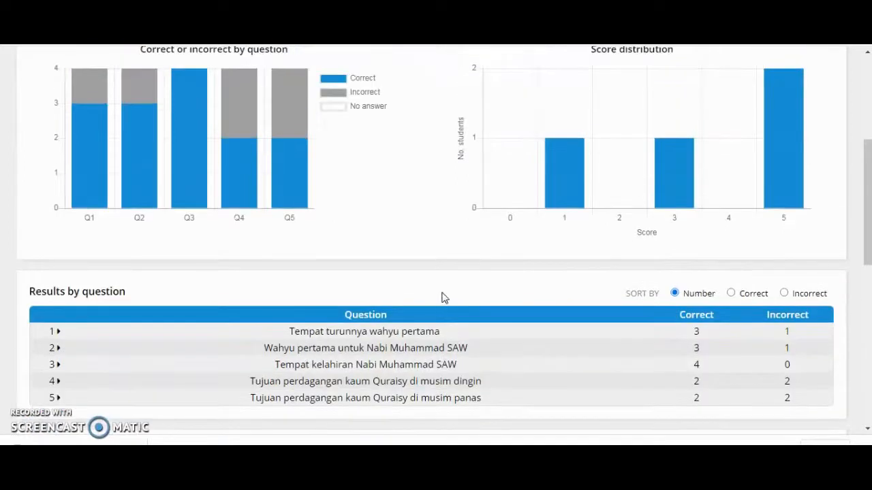
pyautogui.scroll(2, 443, 297)
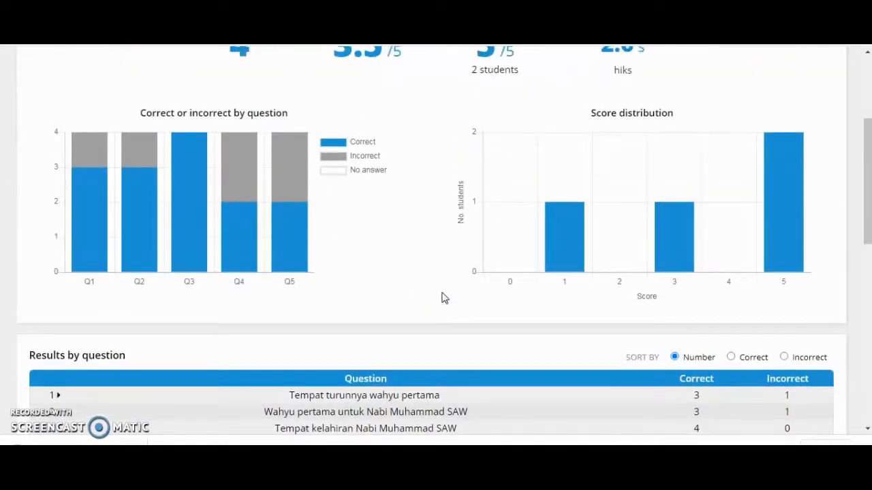
pyautogui.scroll(2, 443, 297)
pyautogui.scroll(4, 443, 297)
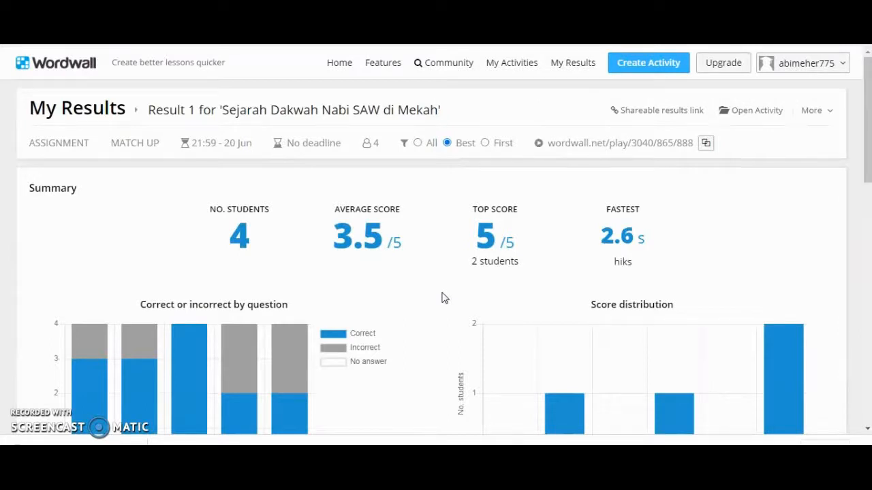
pyautogui.scroll(-2, 442, 298)
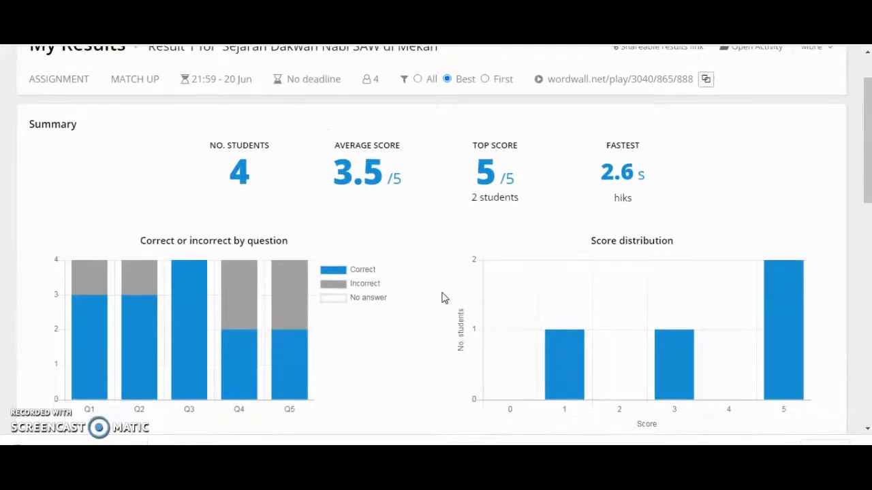
pyautogui.scroll(-2, 443, 297)
pyautogui.scroll(-4, 443, 298)
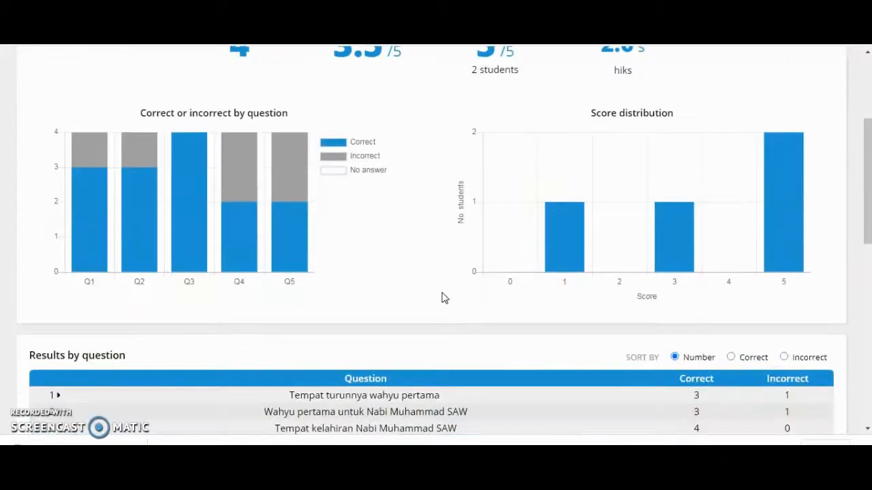
pyautogui.scroll(-4, 442, 298)
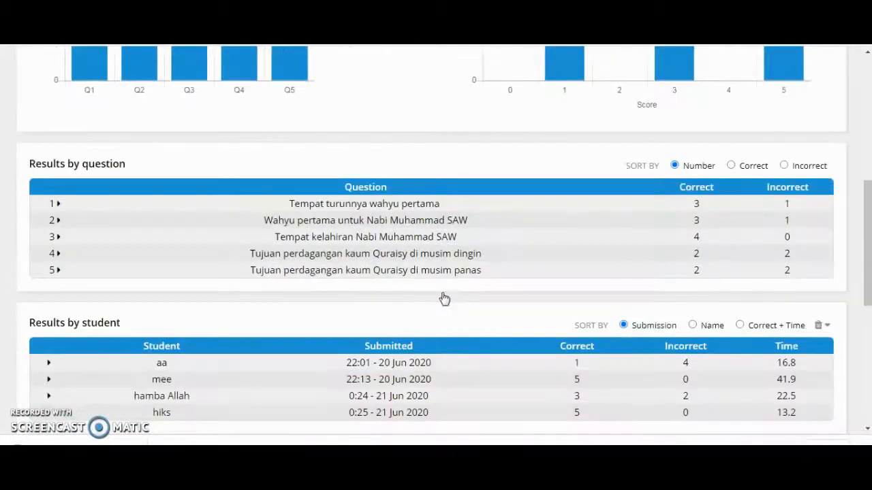
pyautogui.scroll(-2, 444, 298)
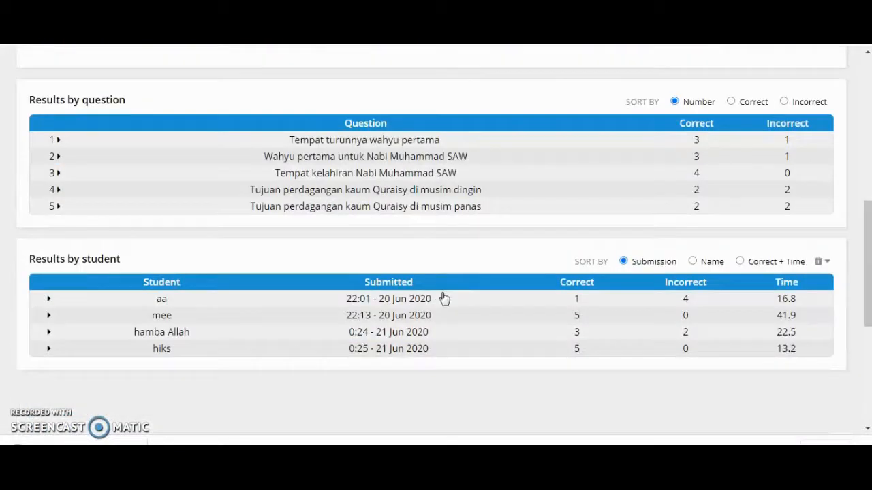
pyautogui.scroll(10, 442, 298)
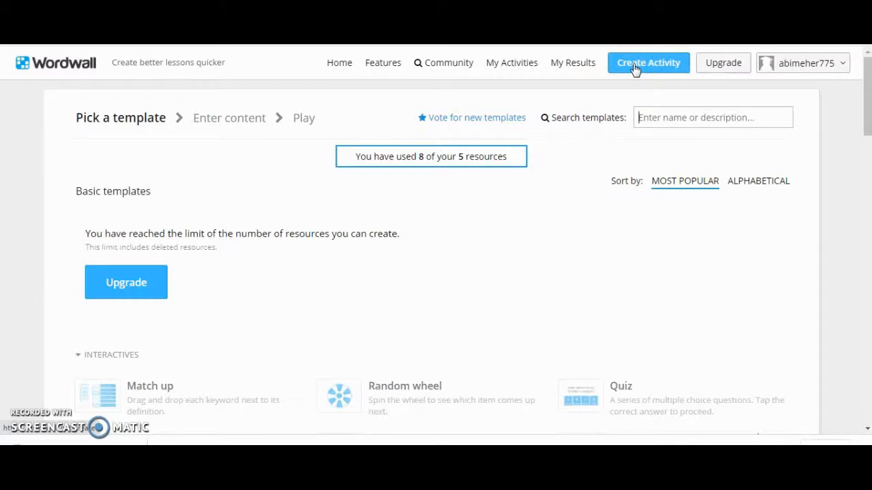
# Look over the interactive templates offered for a new activity, from Match up to Random cards.
pyautogui.scroll(-1, 572, 159)
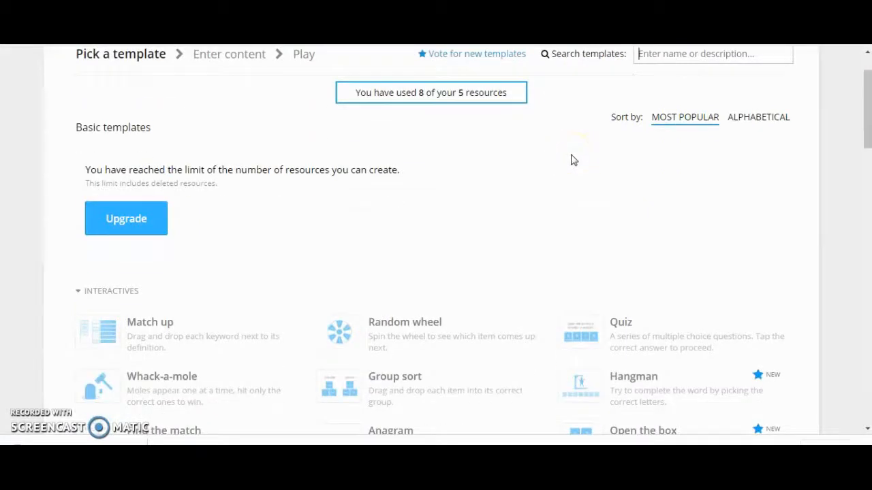
pyautogui.scroll(-1, 573, 159)
pyautogui.scroll(1, 572, 160)
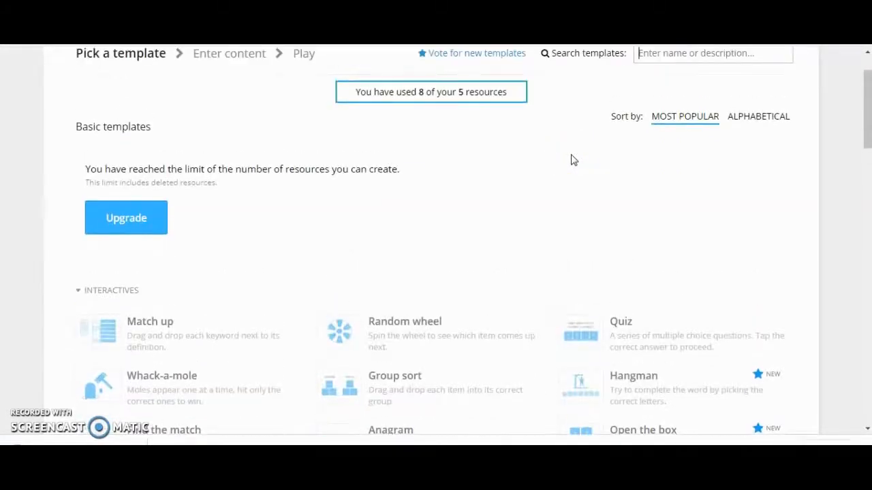
pyautogui.scroll(-1, 572, 159)
pyautogui.scroll(1, 572, 159)
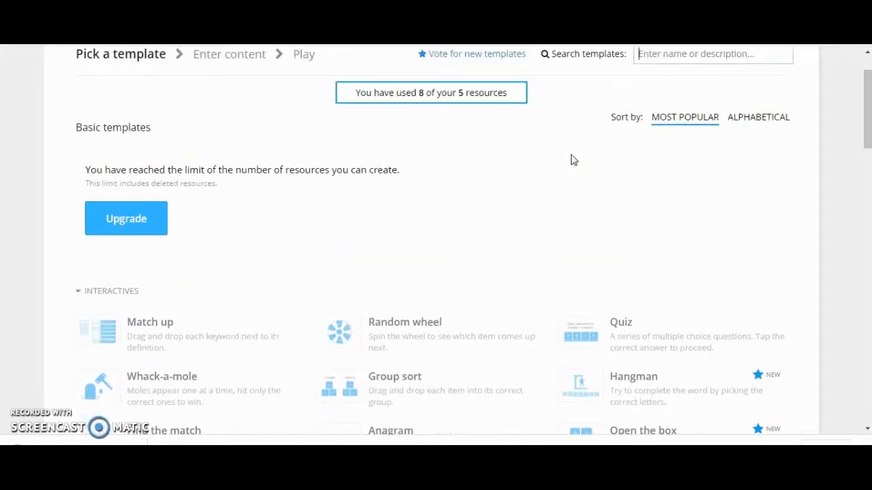
pyautogui.scroll(-4, 572, 159)
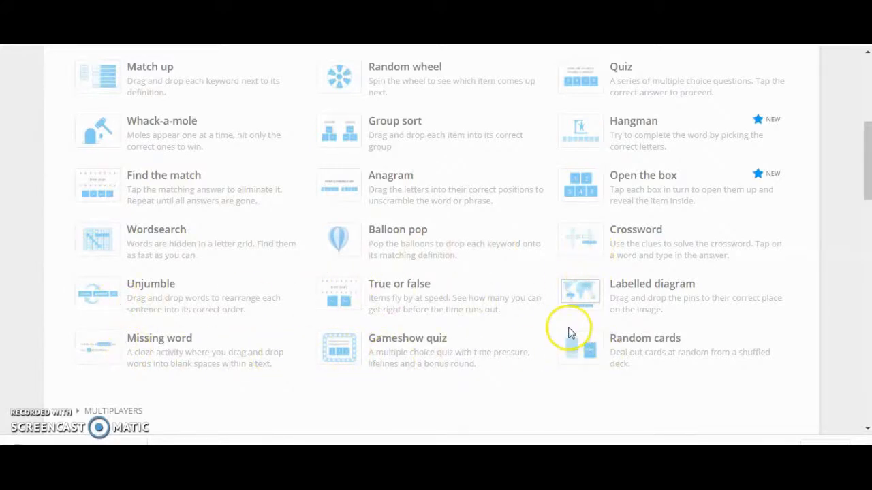
pyautogui.scroll(5, 569, 289)
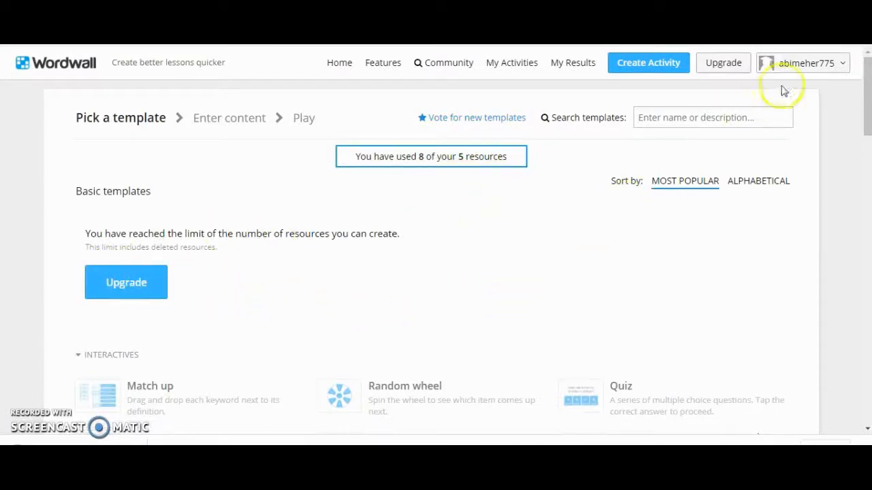
# Review the account options, including My school, My Profile Page, Language and Location and Log Out, and close them.
pyautogui.click(834, 66)
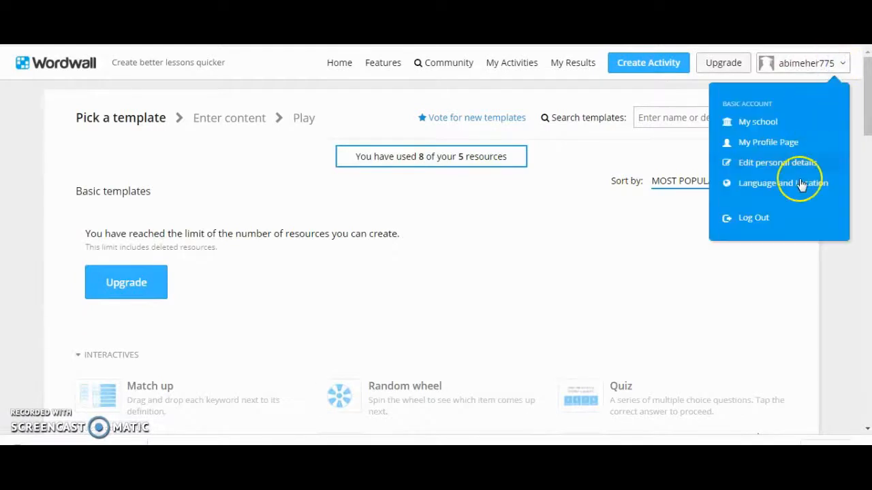
pyautogui.click(756, 219)
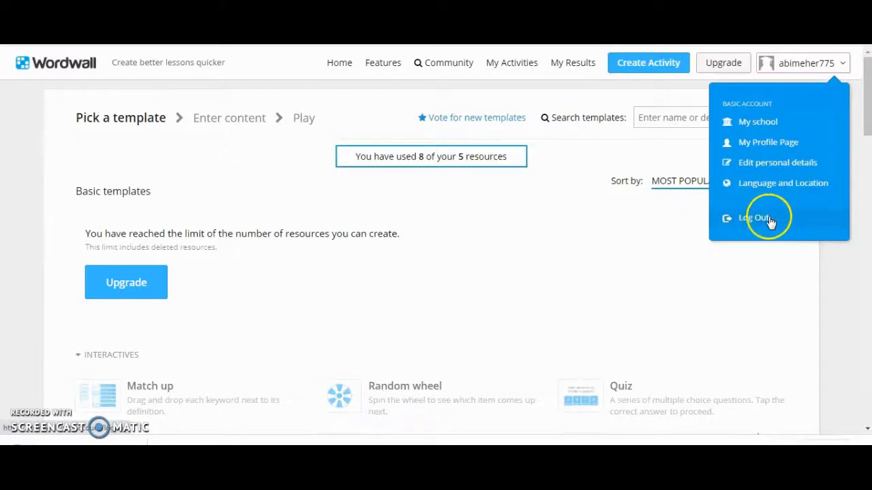
pyautogui.click(647, 228)
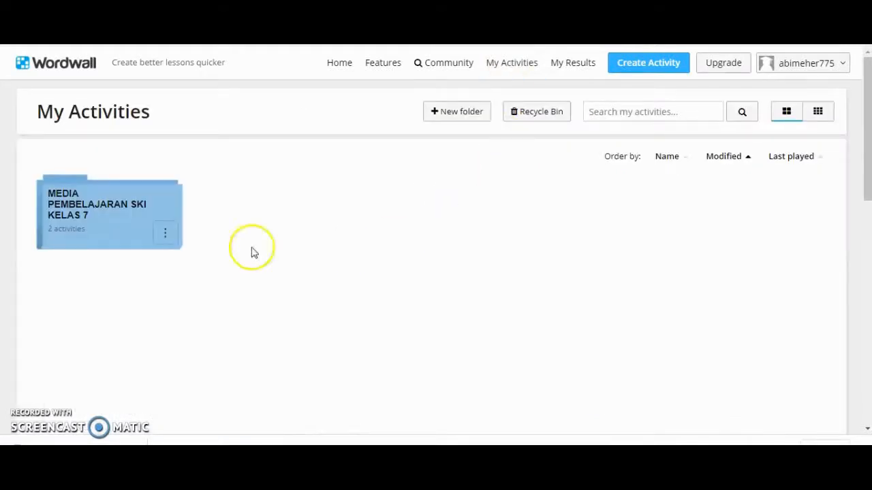
# Open the activity KD 3.2 Kelas 7 from the folder MEDIA PEMBELAJARAN SKI KELAS 7 and start playing it.
pyautogui.click(80, 215)
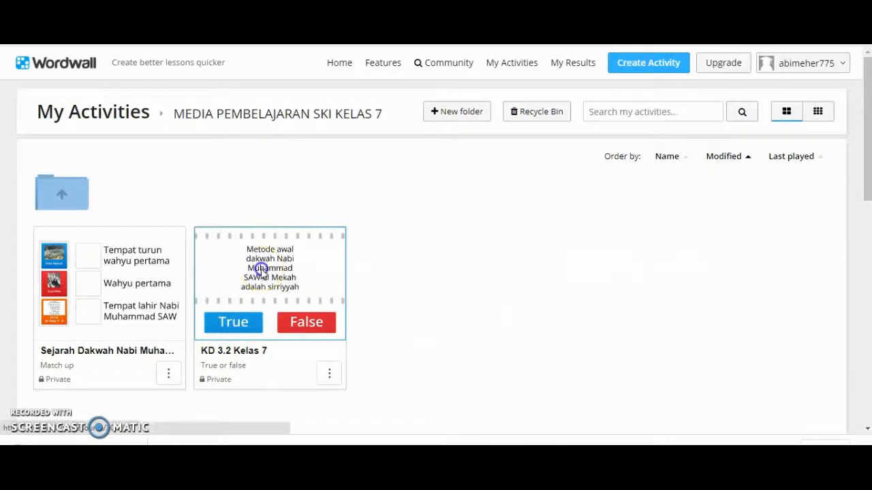
pyautogui.click(264, 274)
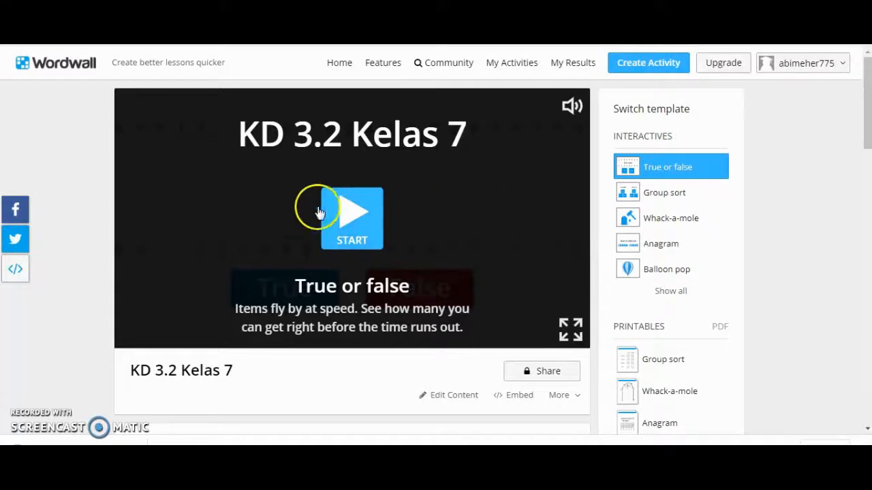
pyautogui.click(354, 220)
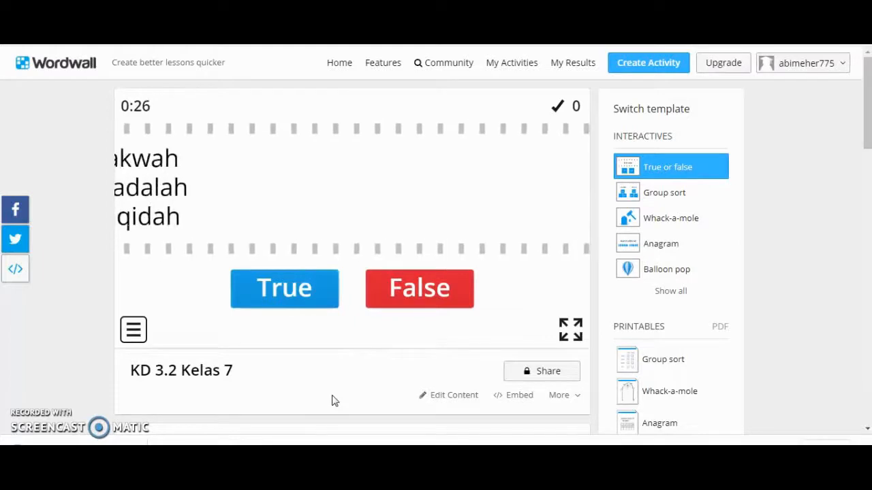
# Review the True and False items in the content of KD 3.2 Kelas 7 and save the activity.
pyautogui.click(449, 395)
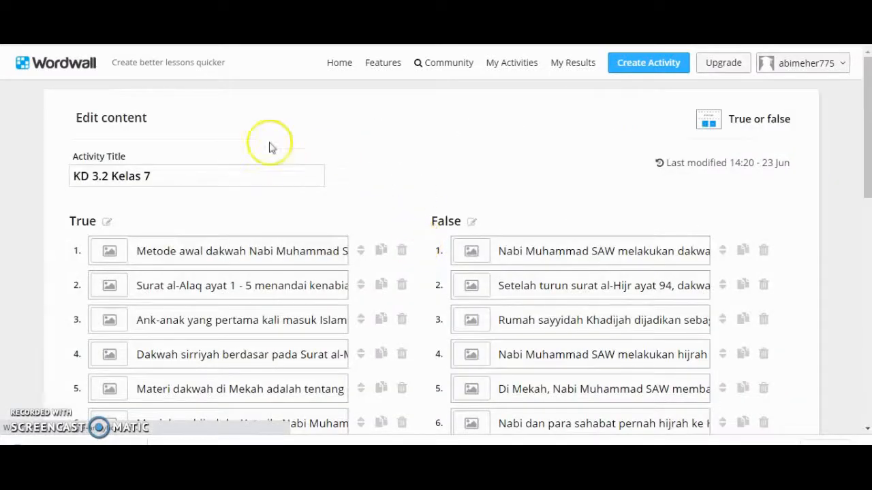
pyautogui.scroll(-5, 552, 181)
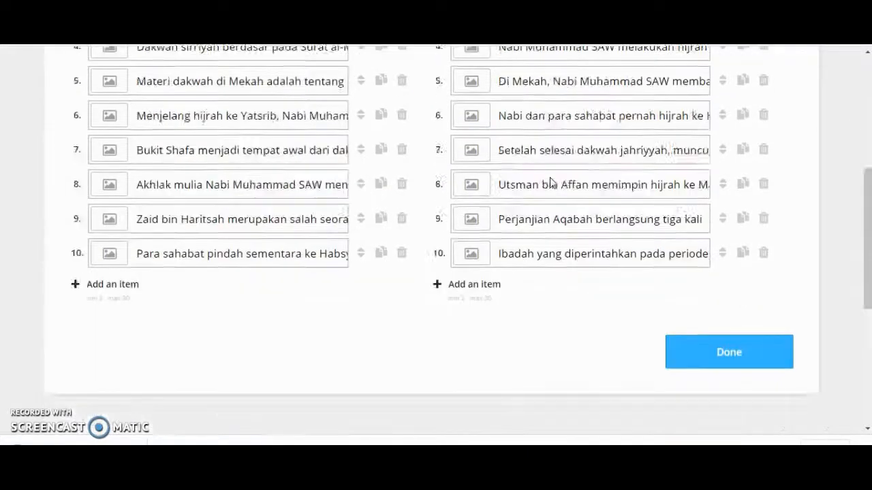
pyautogui.scroll(-3, 552, 181)
pyautogui.click(725, 213)
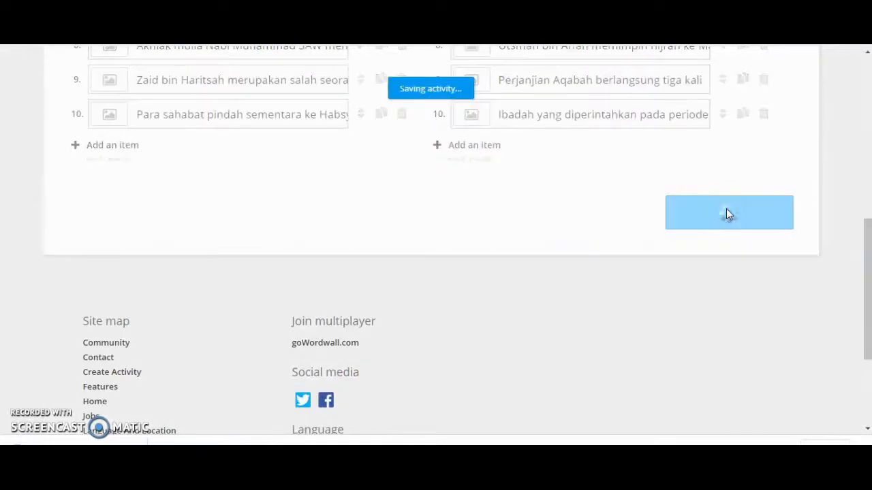
pyautogui.click(592, 220)
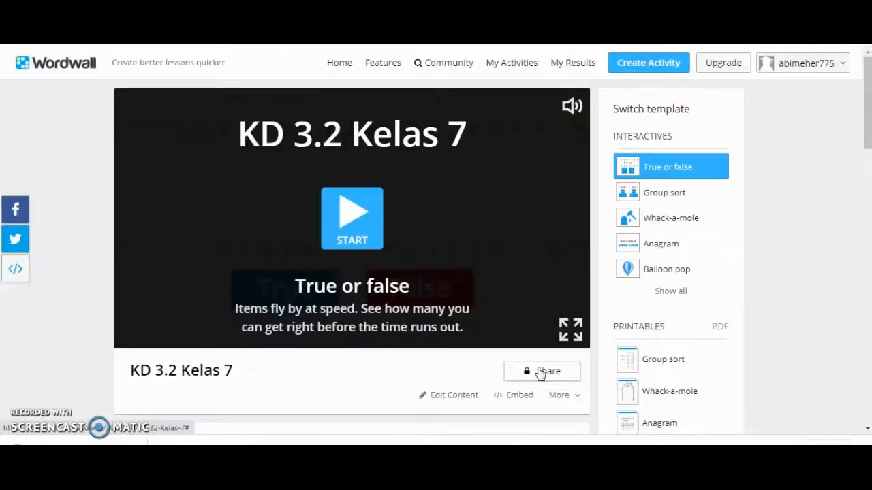
# Share the activity with students as an assignment requiring names, with no deadline and the leaderboard enabled, and copy its link.
pyautogui.click(543, 372)
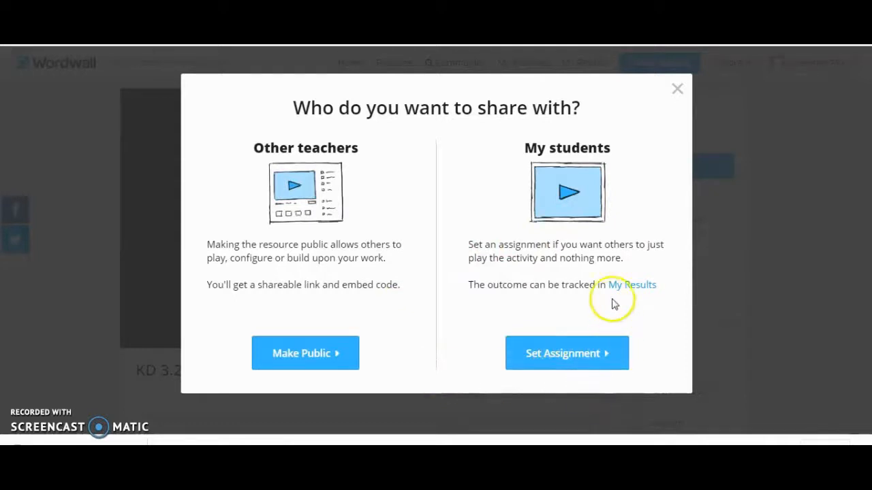
pyautogui.click(571, 354)
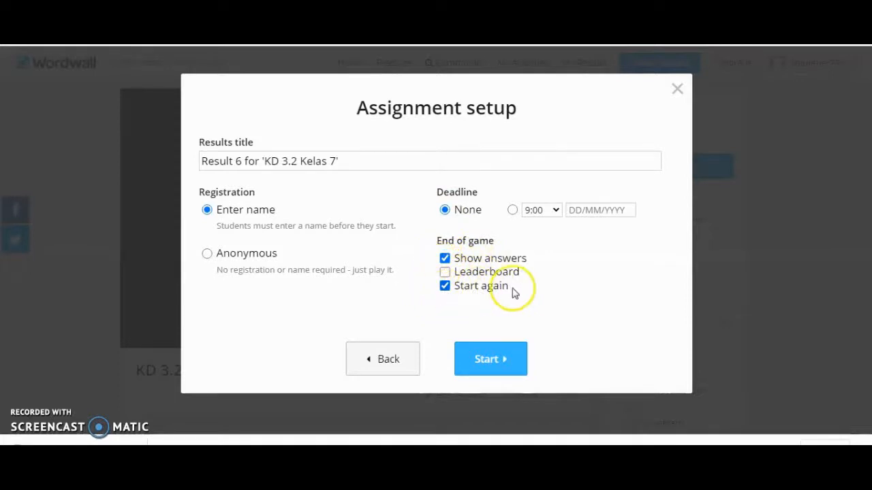
pyautogui.click(446, 272)
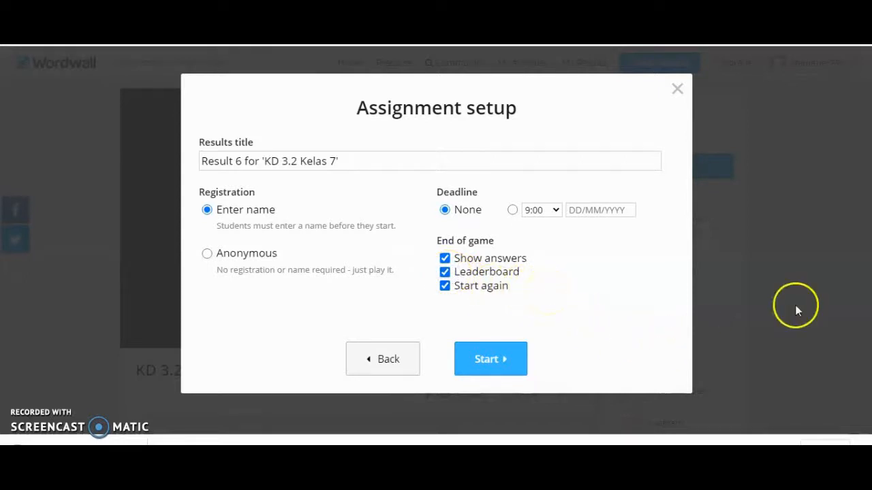
pyautogui.click(487, 361)
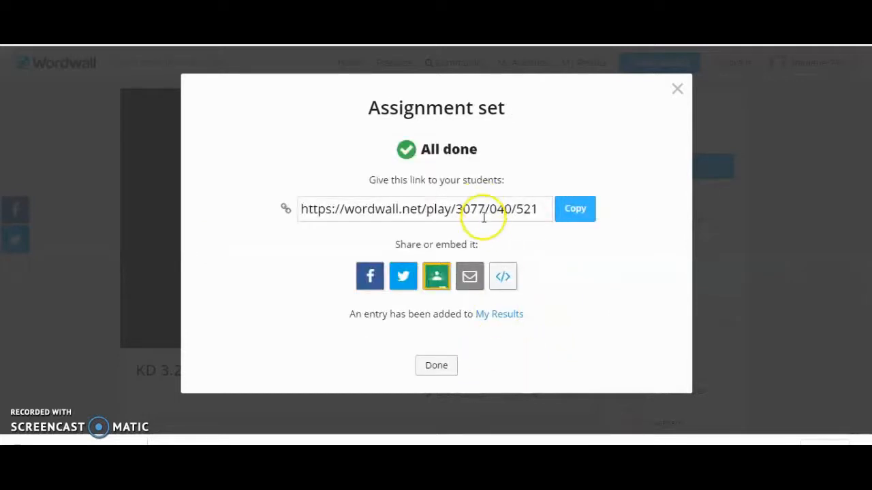
pyautogui.click(571, 211)
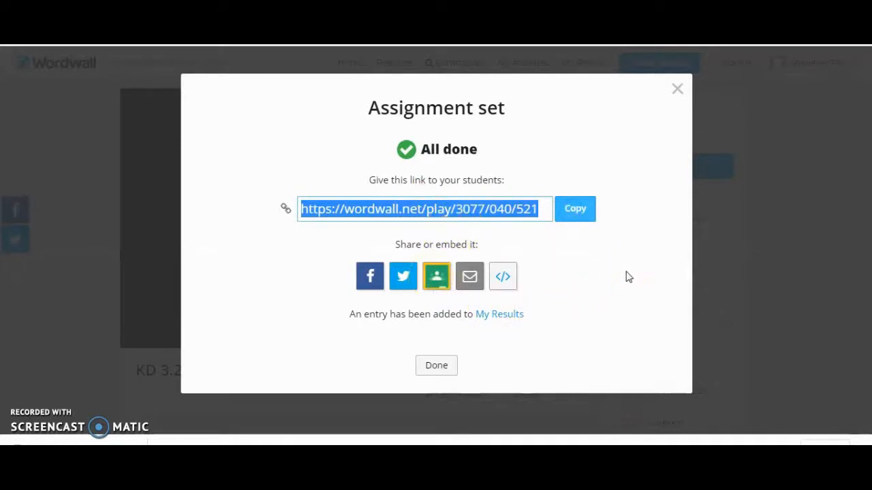
pyautogui.click(617, 242)
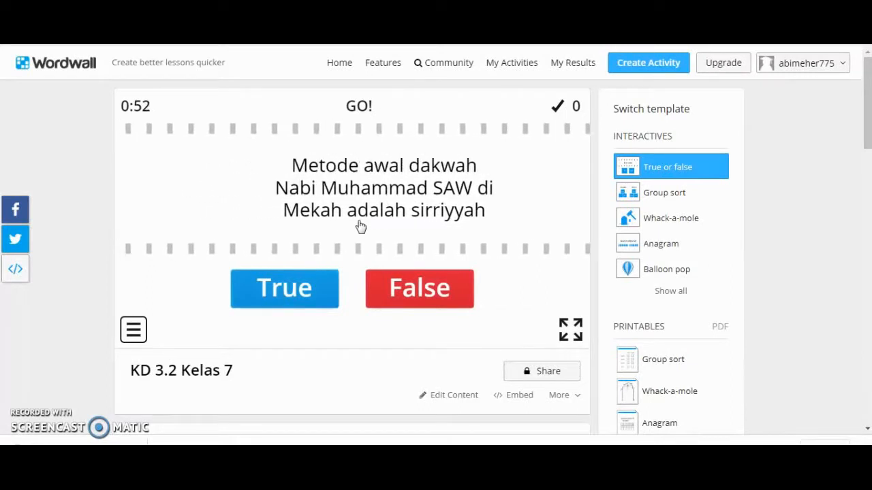
# Play the KD 3.2 Kelas 7 true-or-false game and answer its first statement with False.
pyautogui.click(375, 244)
pyautogui.click(422, 273)
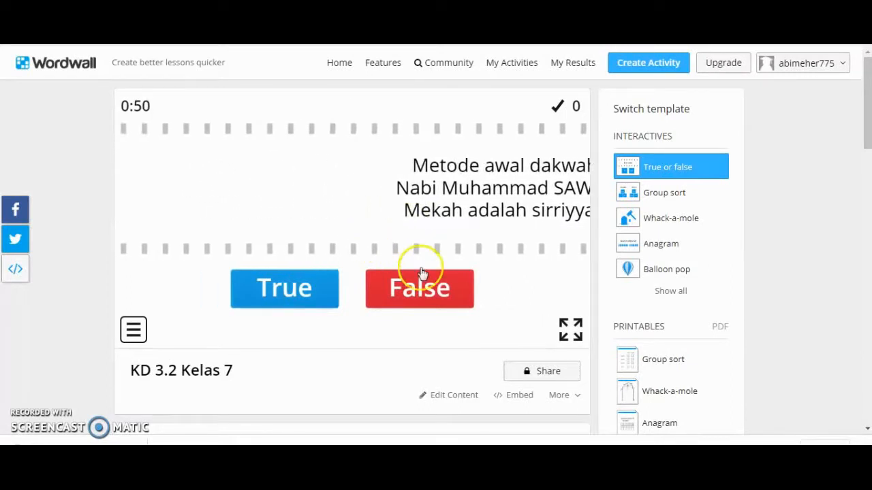